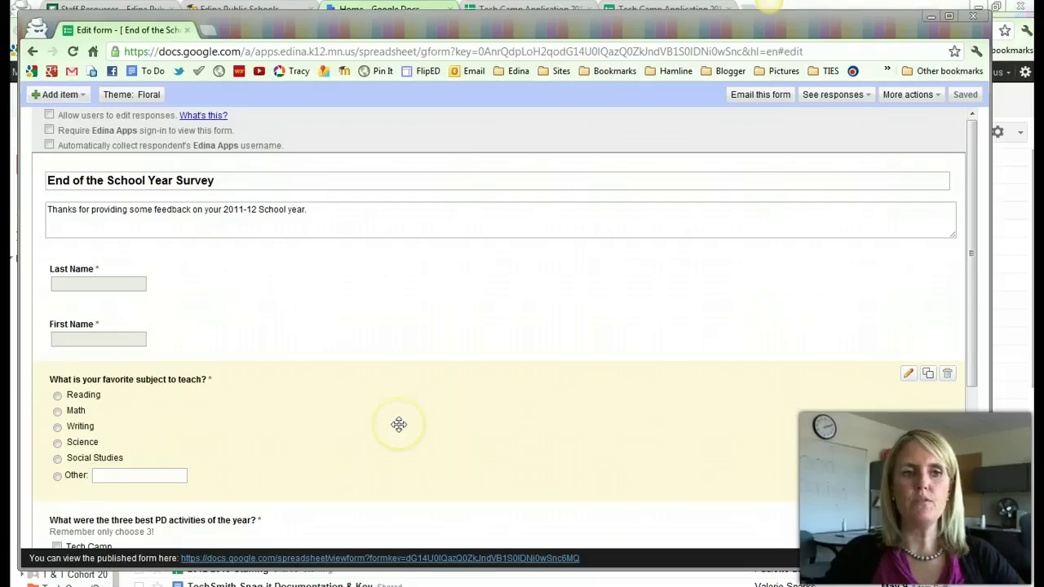
Move the three-best-PD-activities checklist above the favorite-subject question.
scroll(399, 424, "down", 2)
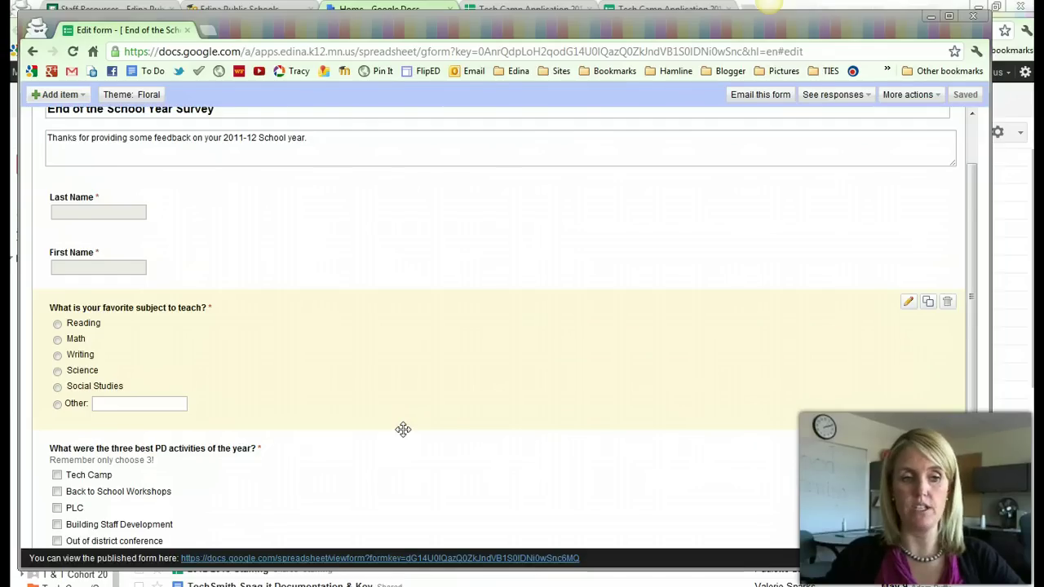
scroll(403, 429, "down", 2)
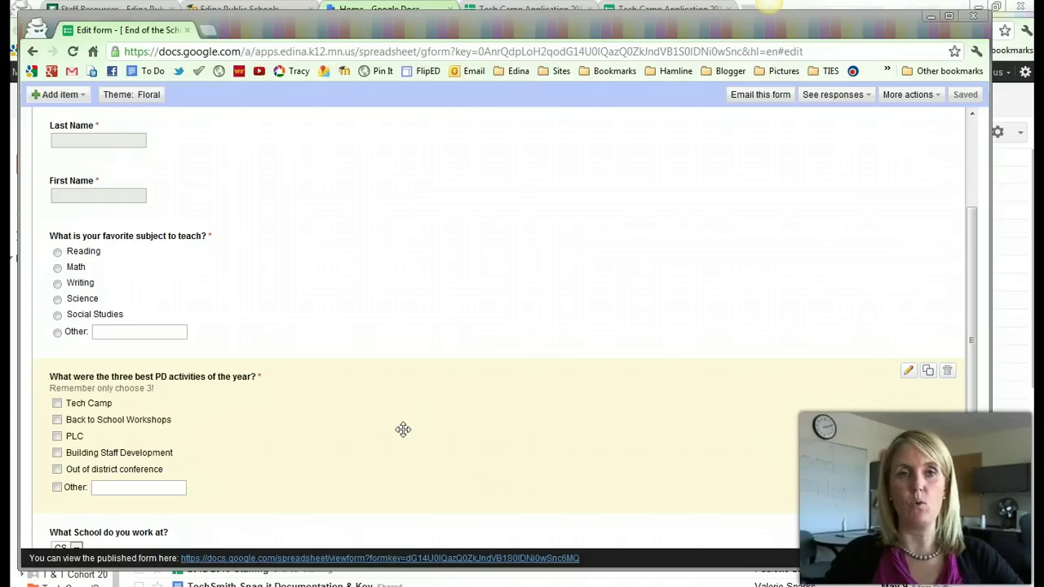
left_click_drag(403, 429, 262, 283)
left_click_drag(270, 412, 278, 279)
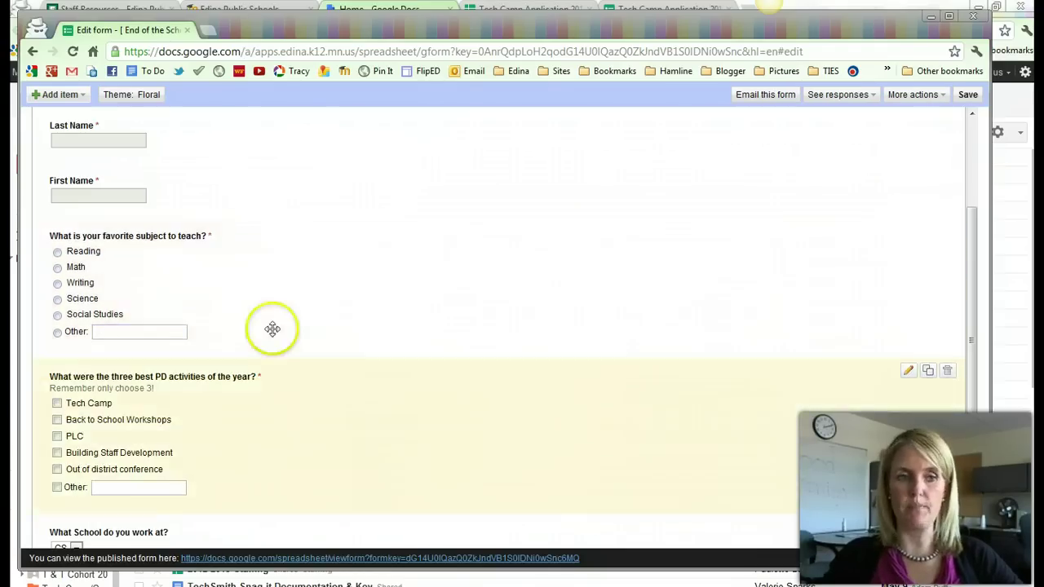
left_click_drag(263, 400, 261, 311)
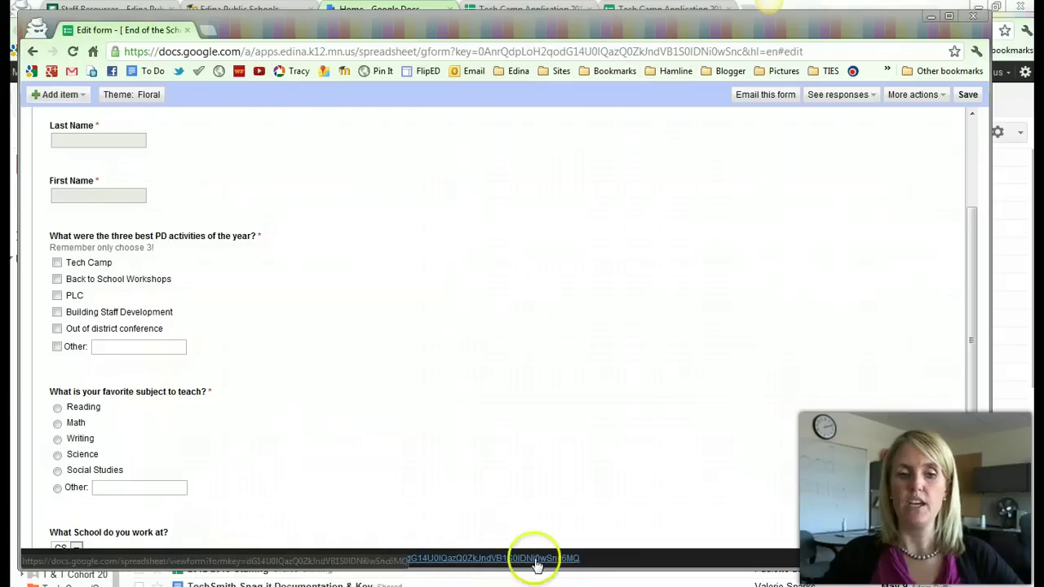
mouse_move(583, 489)
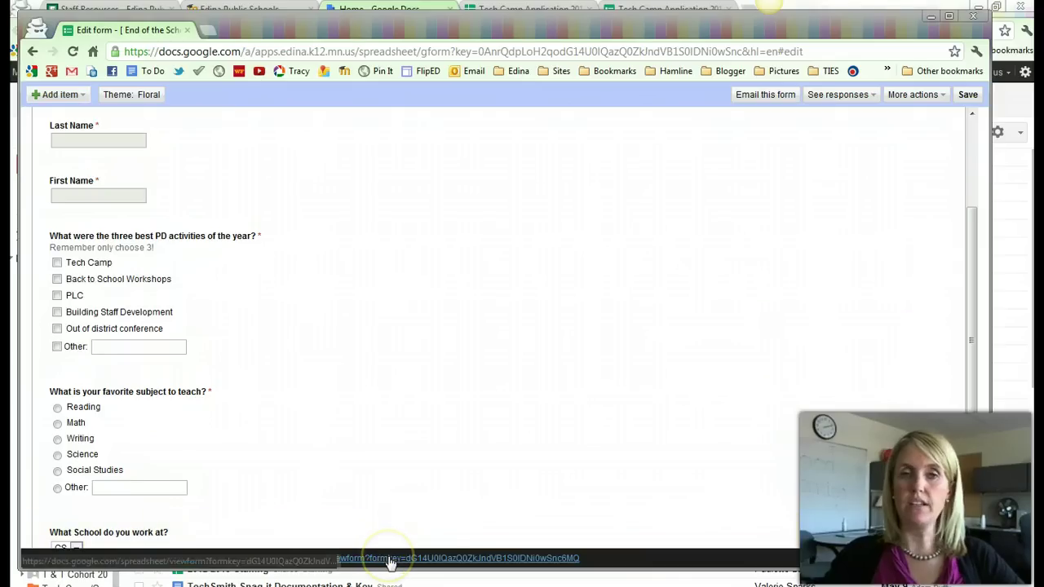
Open the live survey in a new tab and select its web address.
left_click(390, 561)
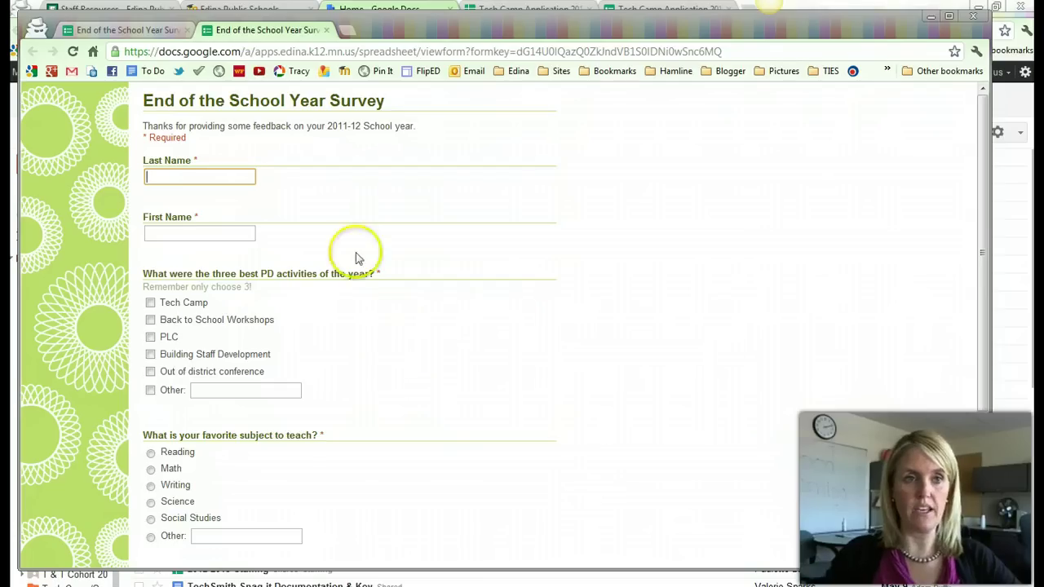
left_click_drag(241, 52, 360, 52)
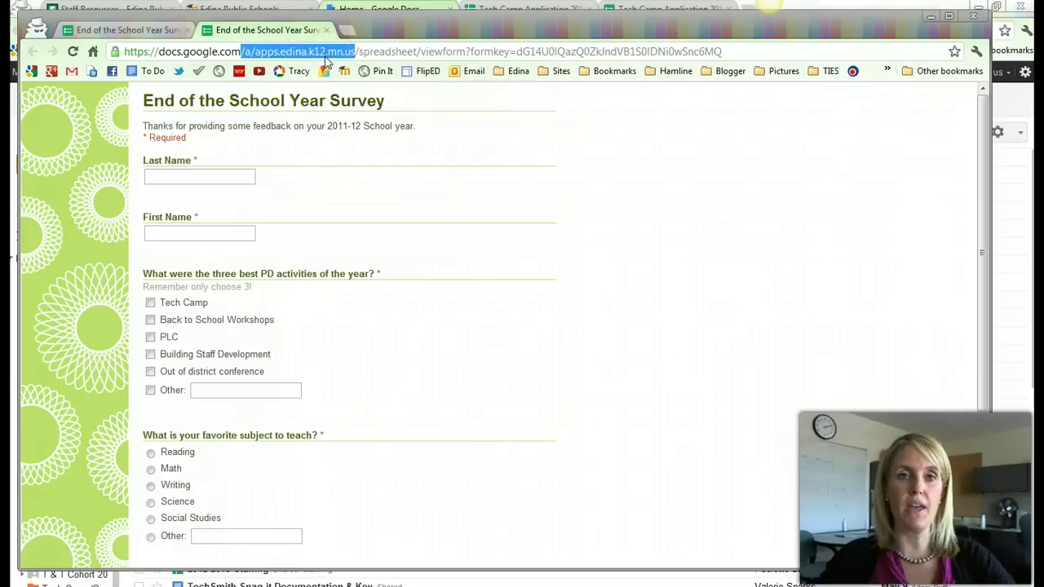
triple_click(436, 51)
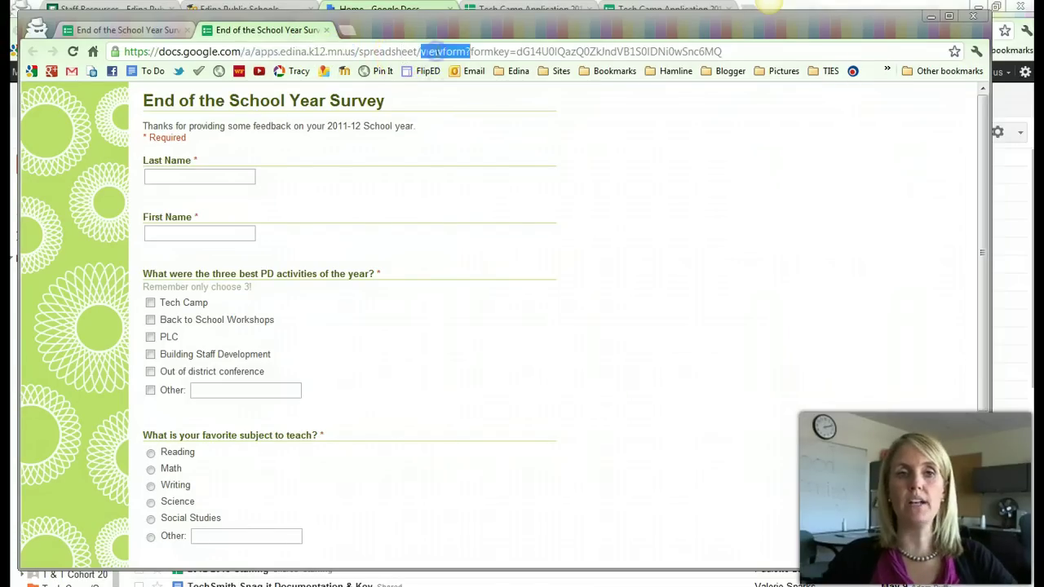
right_click(384, 51)
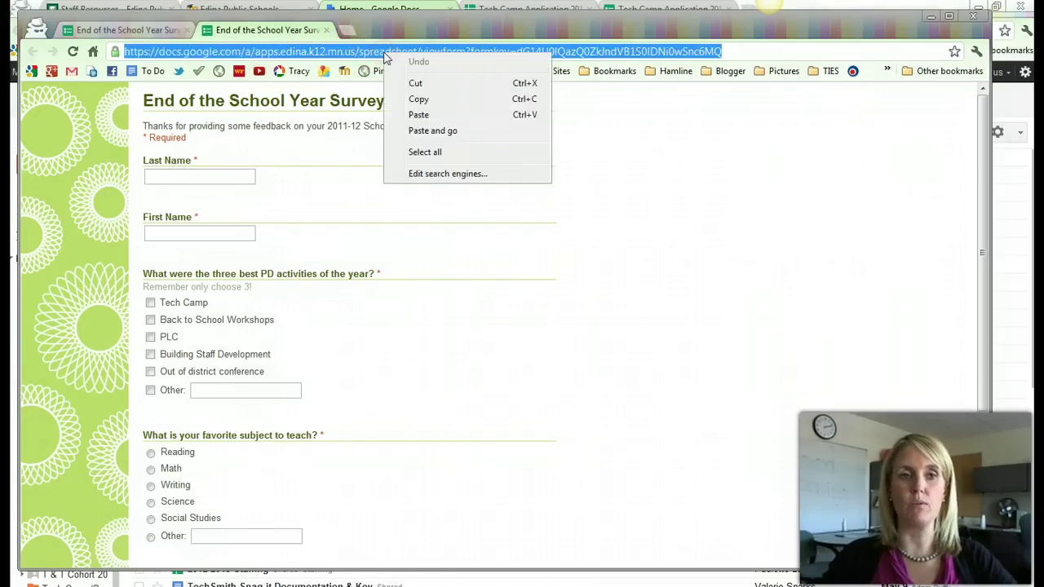
left_click(338, 52)
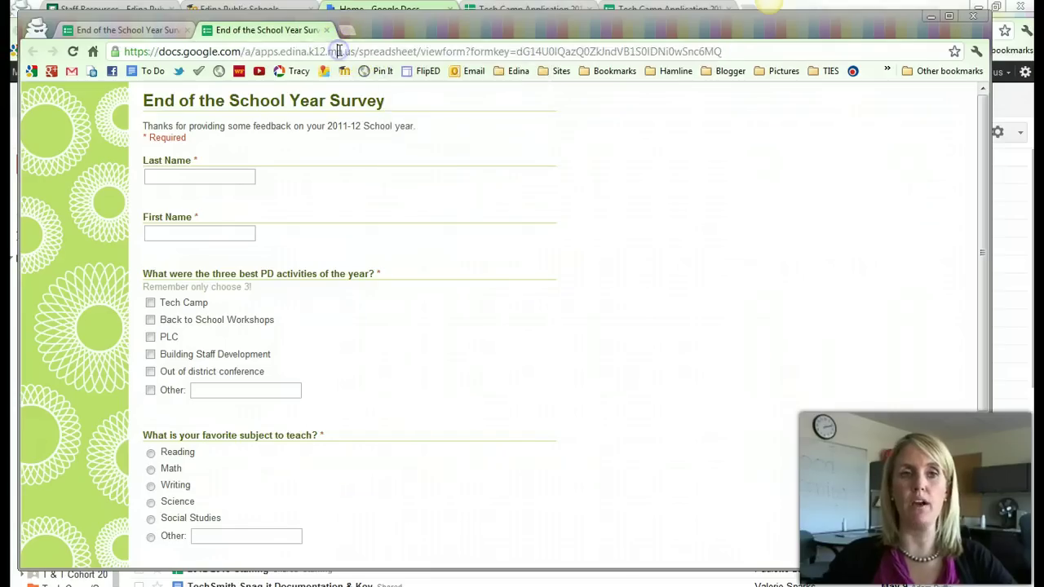
left_click(249, 52)
left_click_drag(249, 52, 356, 52)
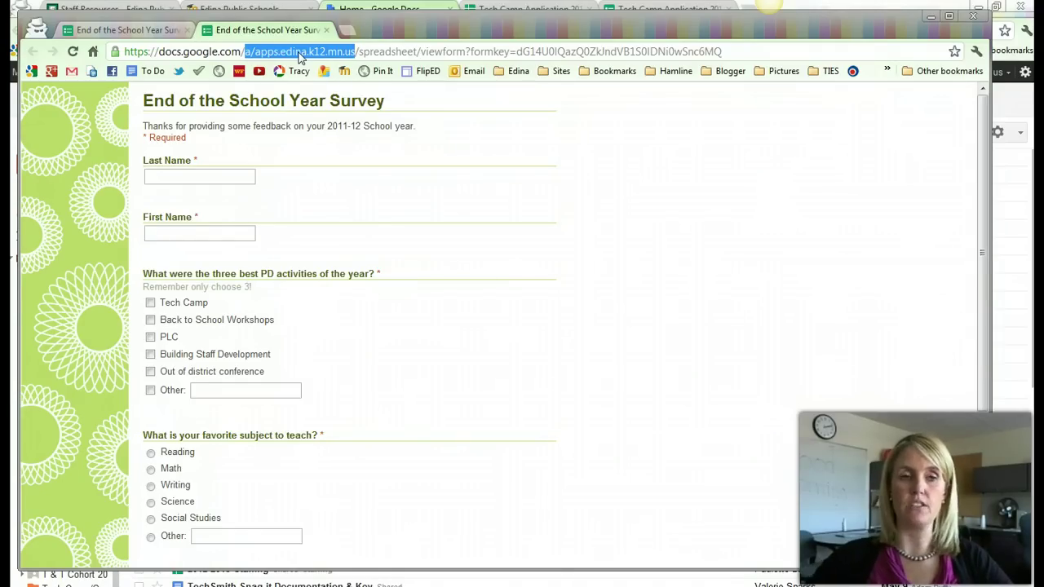
Enter the respondent's last and first name, and tick Tech Camp, PLC and Building Staff Development.
left_click(399, 163)
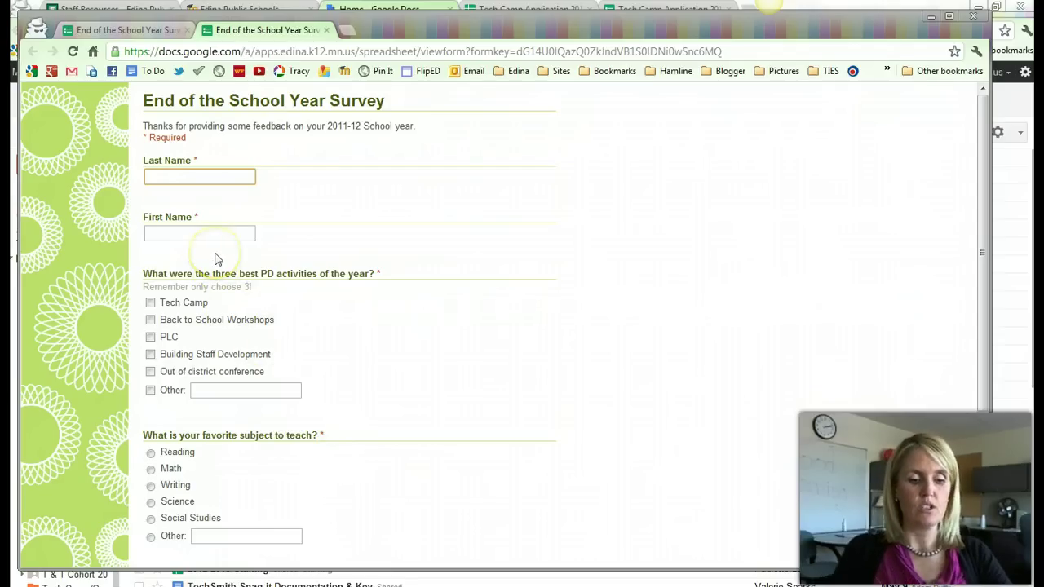
key("Tab")
key("Tab")
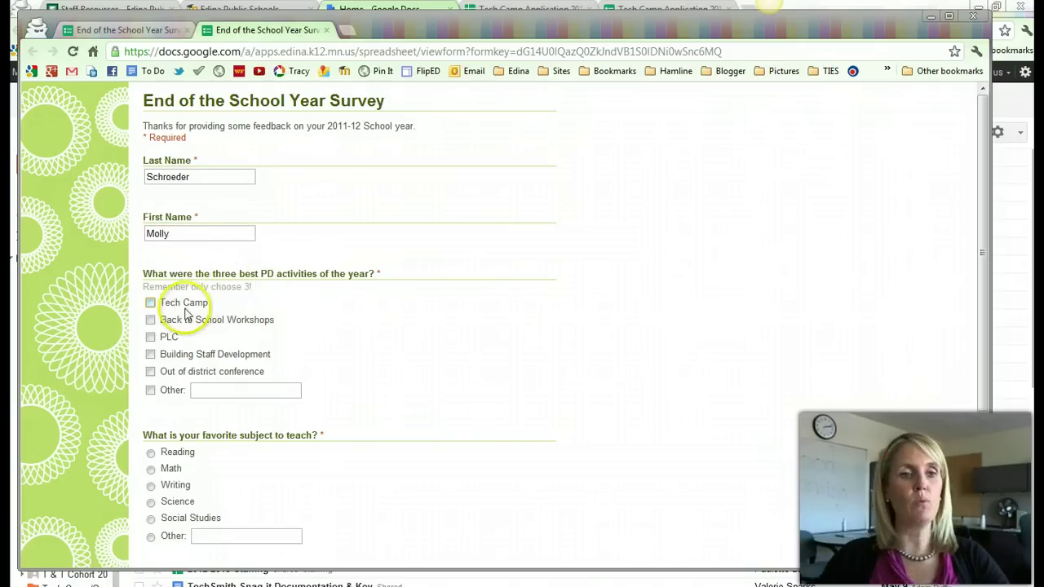
left_click(150, 302)
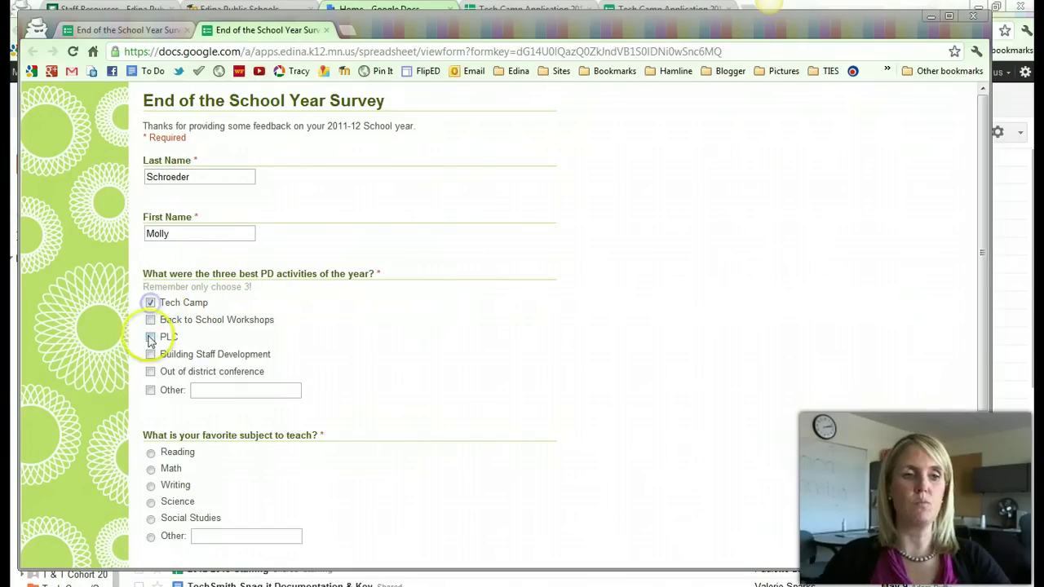
left_click(150, 337)
left_click(150, 354)
Choose Social Studies as the favorite subject.
scroll(359, 387, "down", 1)
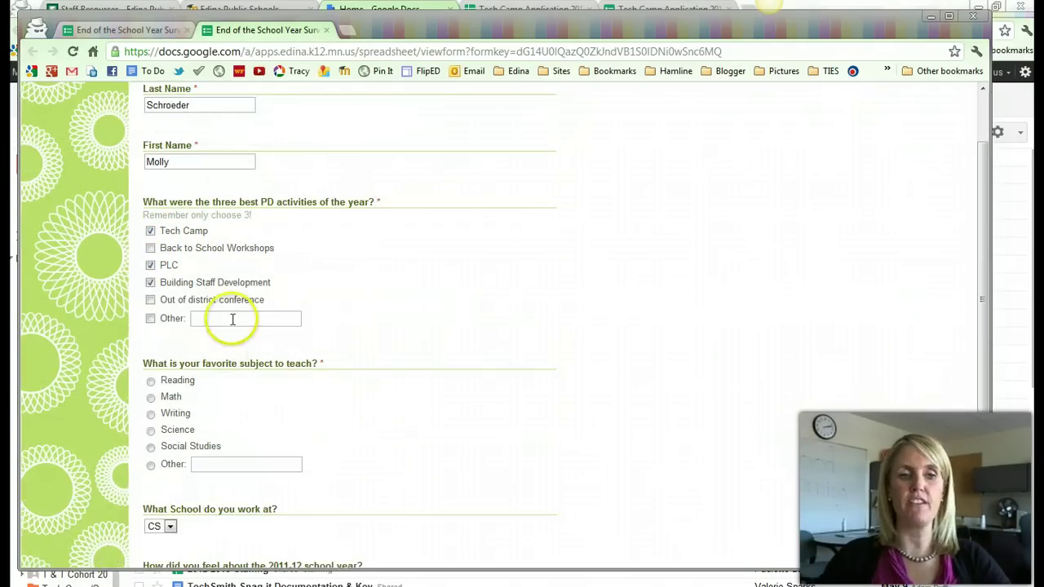
scroll(377, 407, "down", 2)
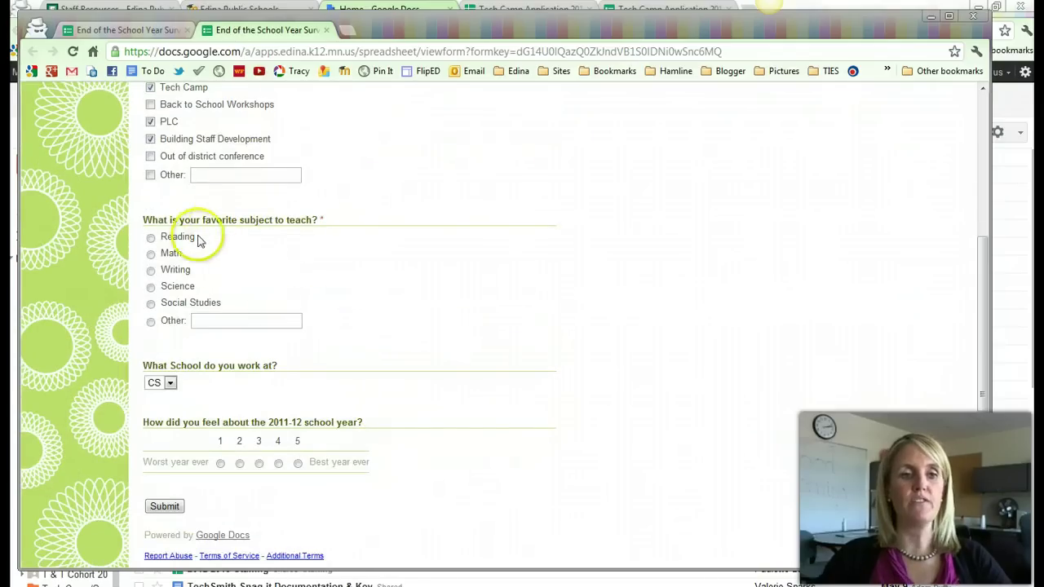
left_click(151, 305)
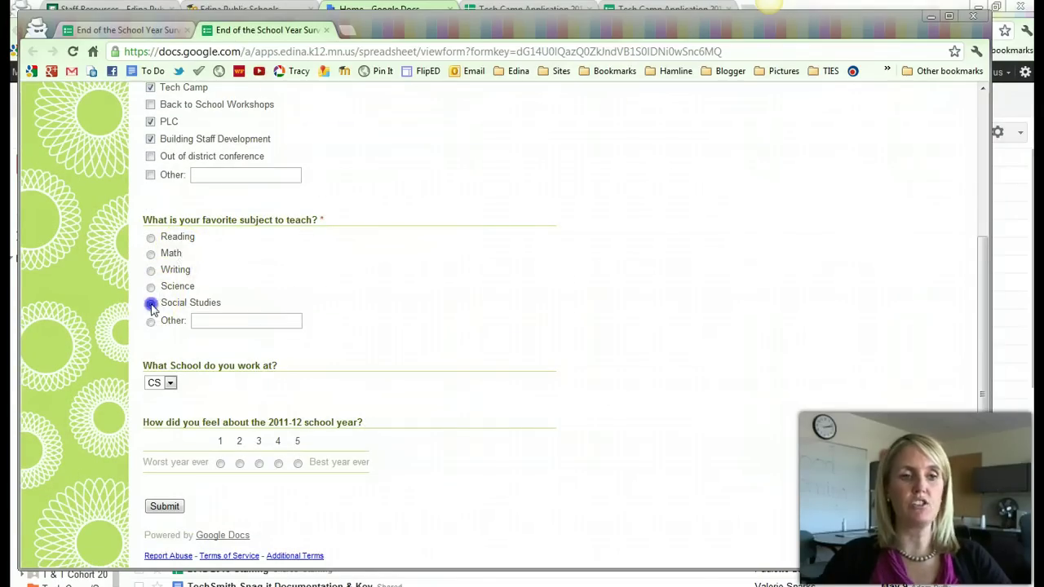
left_click(151, 238)
left_click(151, 254)
left_click(151, 270)
left_click(151, 302)
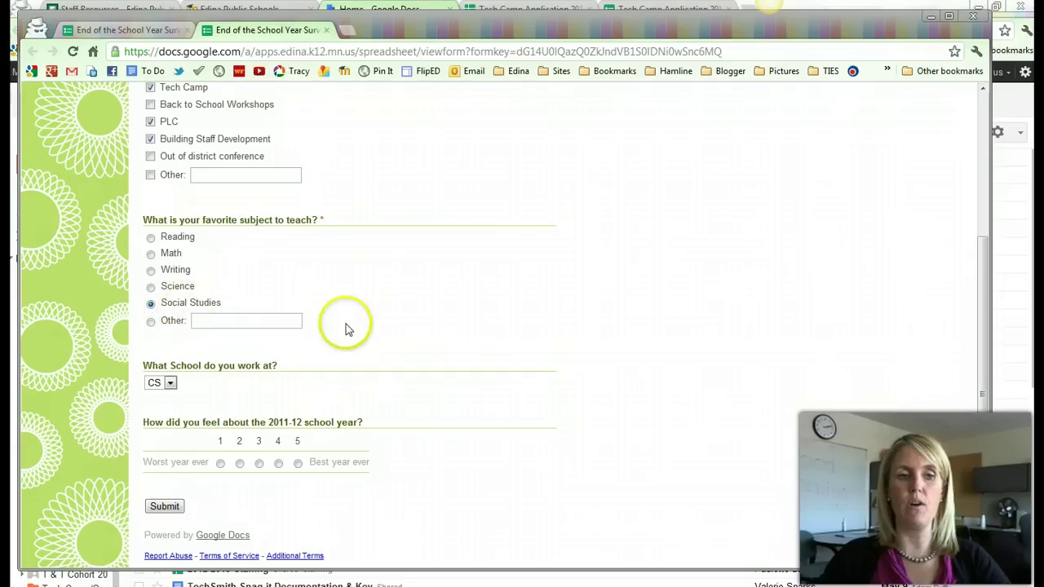
Pick DO as the school, rate the year 5, and submit the response.
scroll(342, 325, "down", 1)
left_click(172, 381)
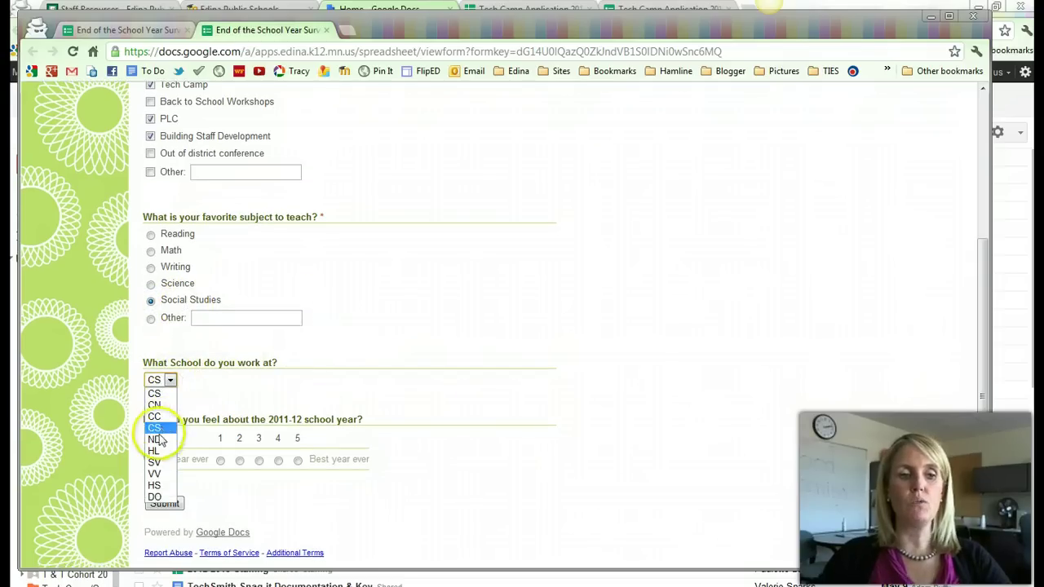
left_click(163, 495)
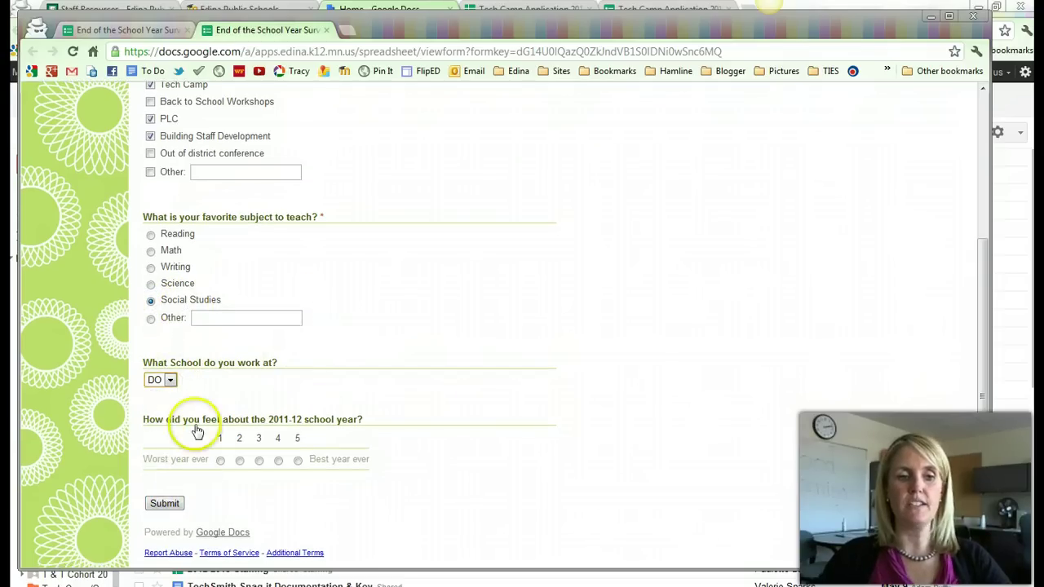
left_click(297, 460)
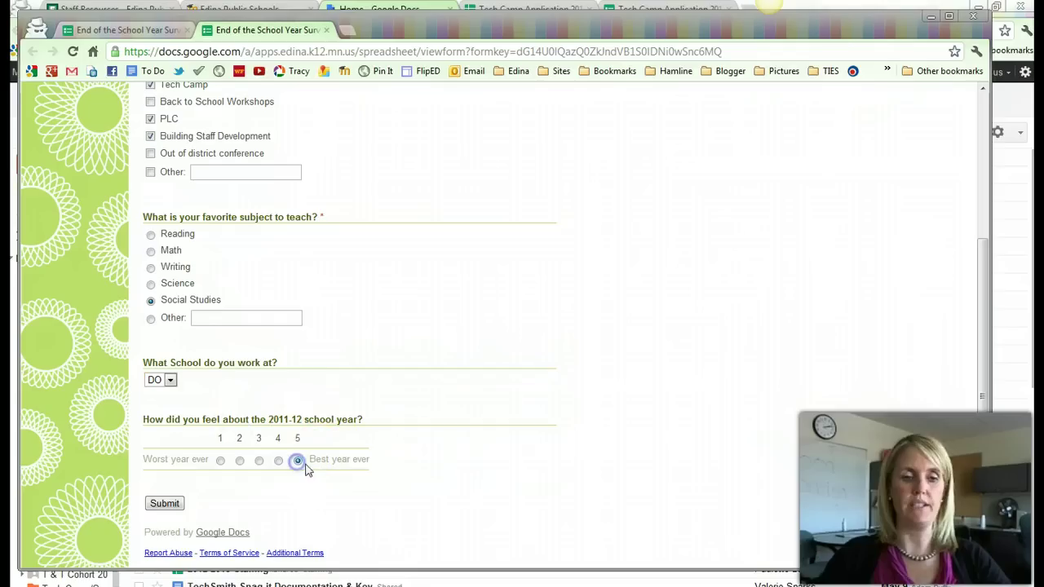
left_click(165, 504)
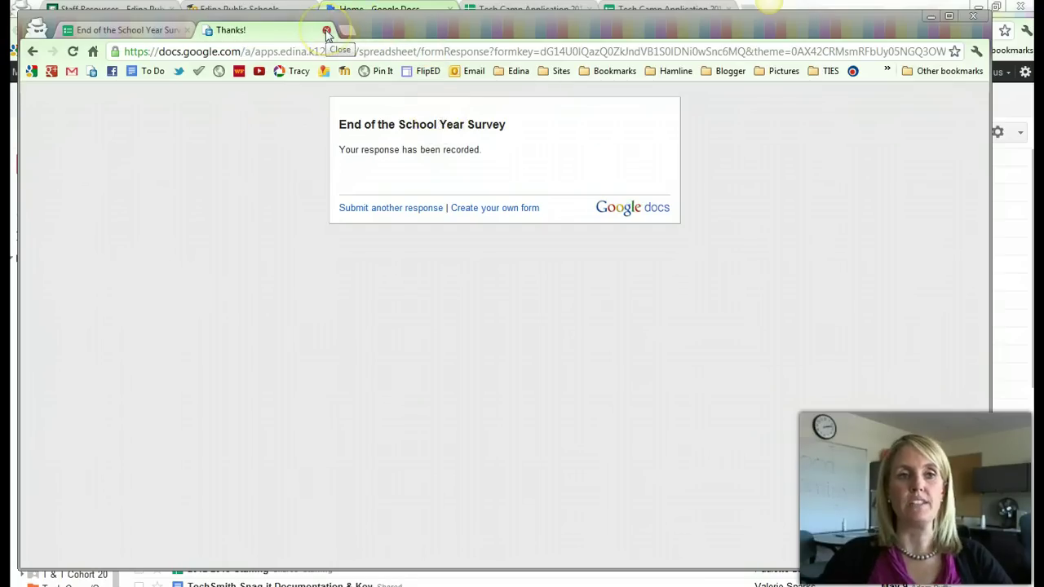
Close the survey window and return to the Google Docs home list, checking the CREATE menu.
left_click(972, 17)
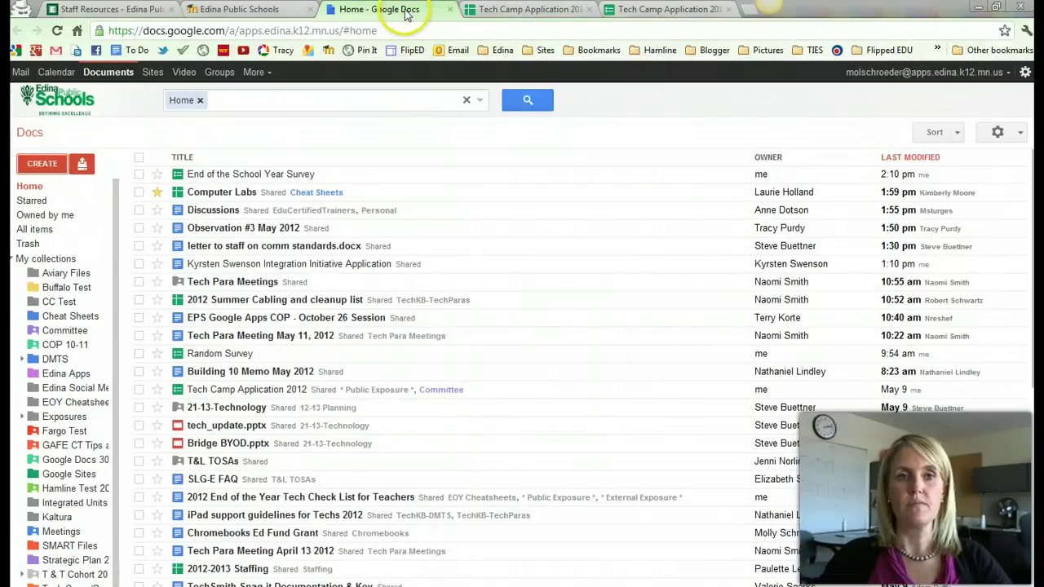
left_click(303, 10)
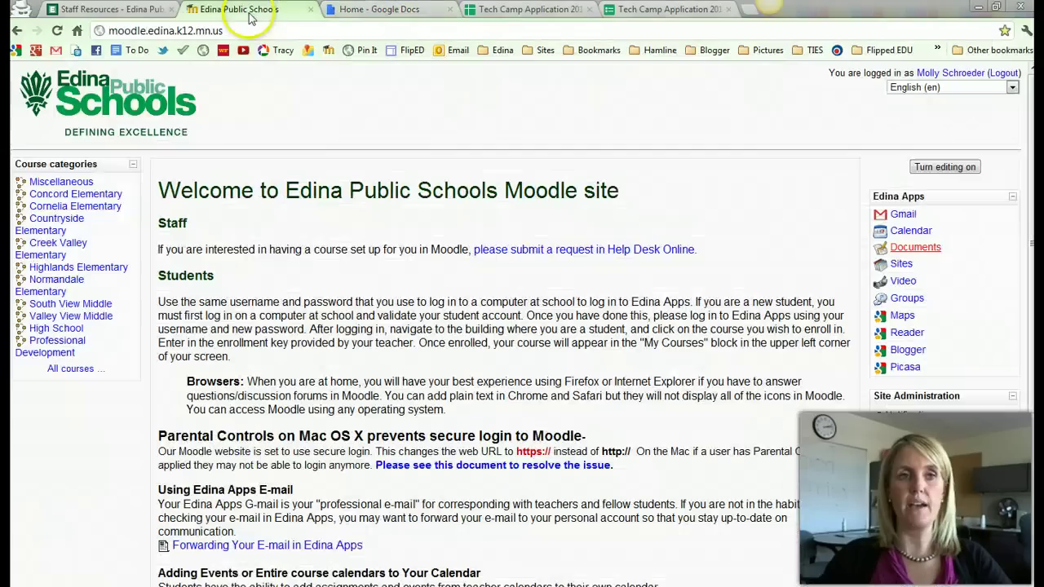
left_click(341, 15)
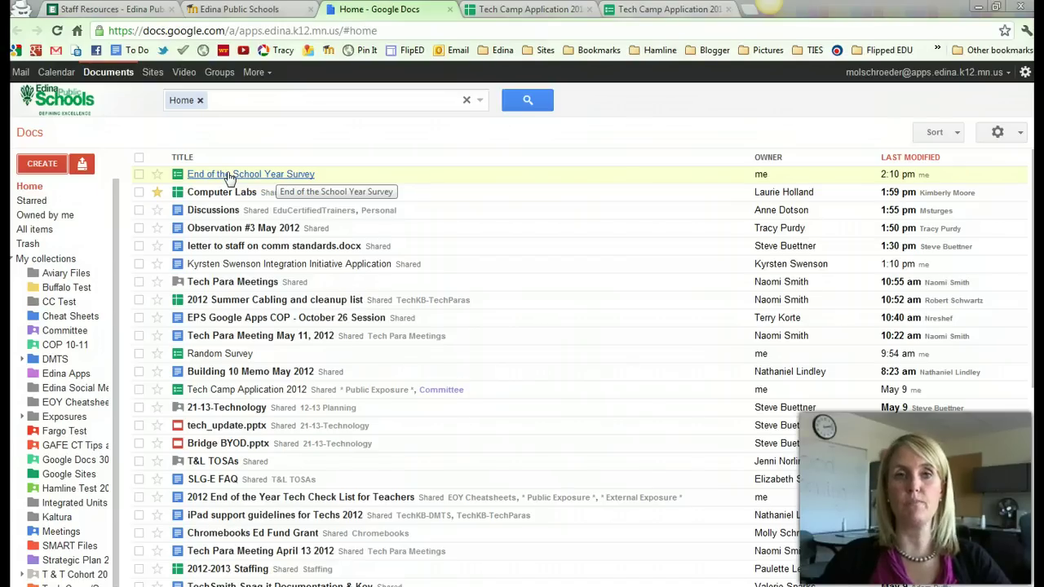
left_click(44, 163)
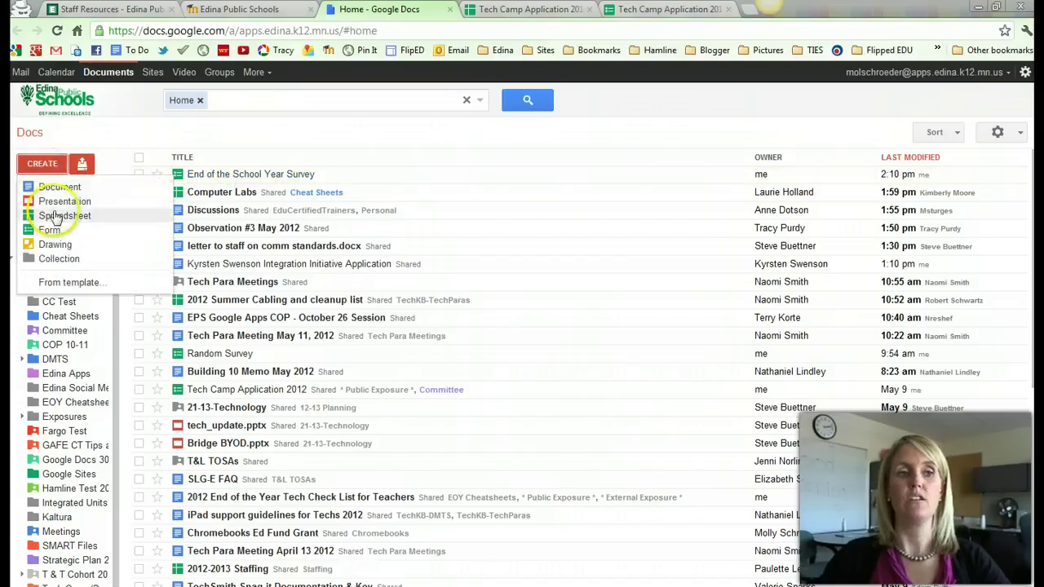
Open the survey's response spreadsheet and review the question headers in B1–G1.
left_click(259, 175)
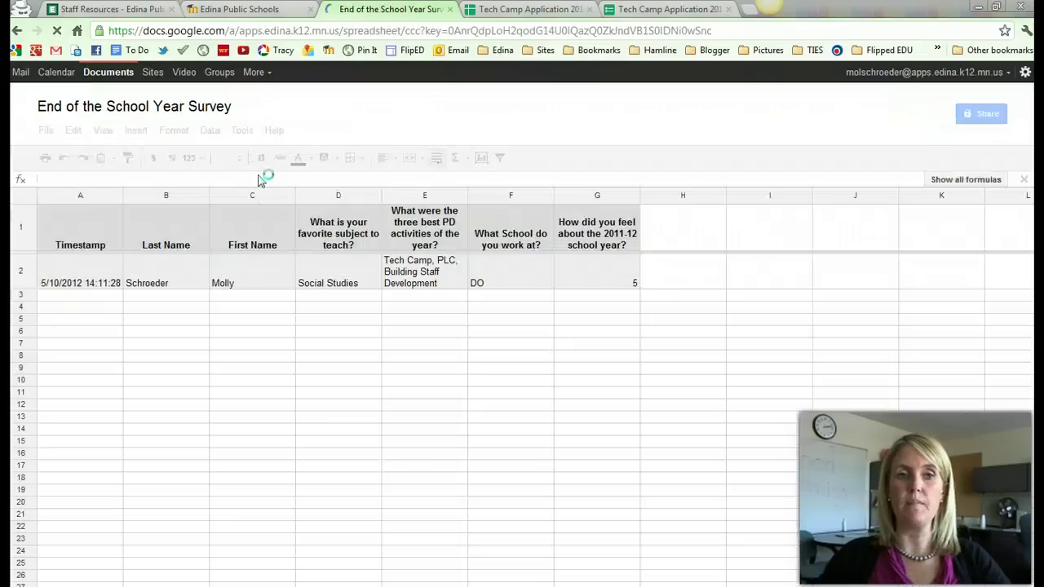
left_click(194, 206)
left_click(156, 228)
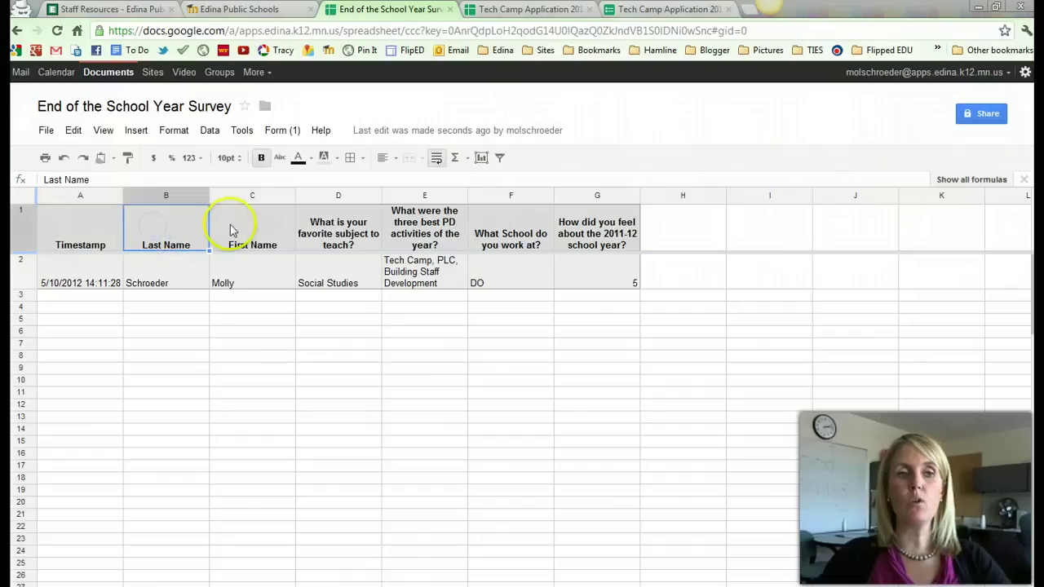
left_click(231, 226)
left_click(320, 234)
left_click(408, 236)
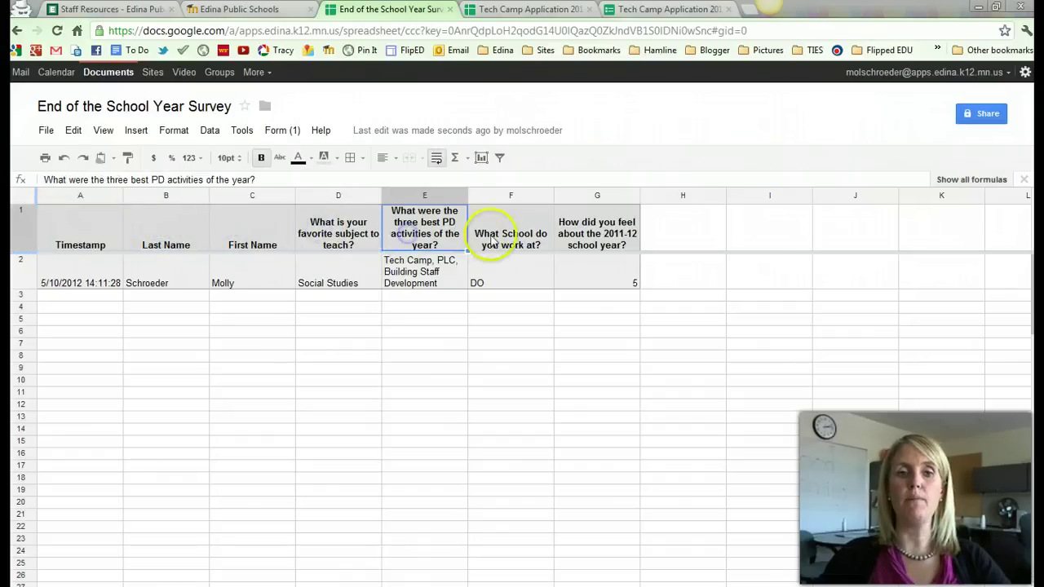
left_click(493, 235)
left_click(574, 230)
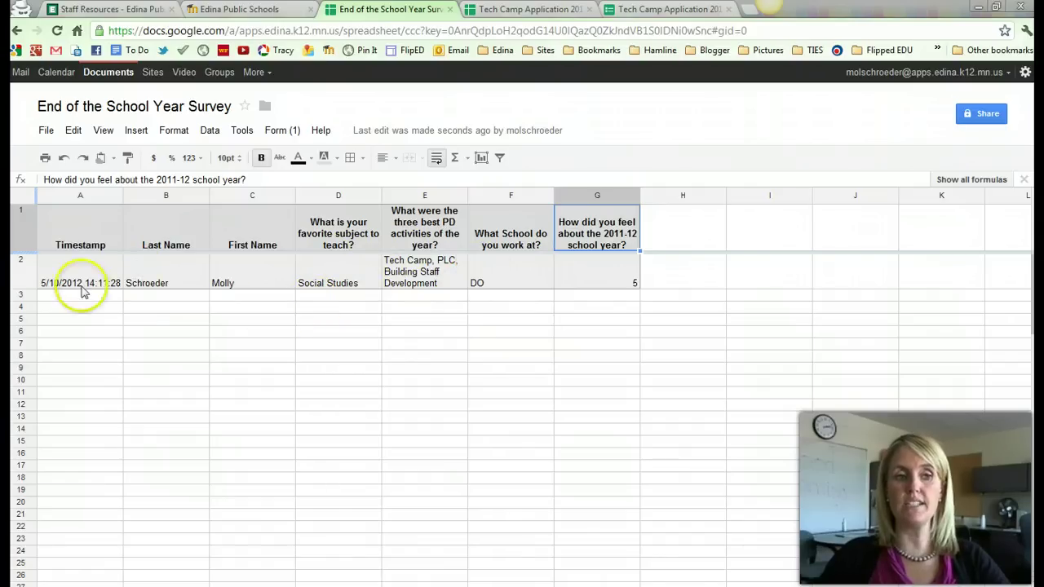
Review the test response in B2–G2: Social Studies, Tech Camp, PLC, Building Staff Development, DO, 5.
left_click(173, 282)
left_click(237, 274)
left_click(344, 269)
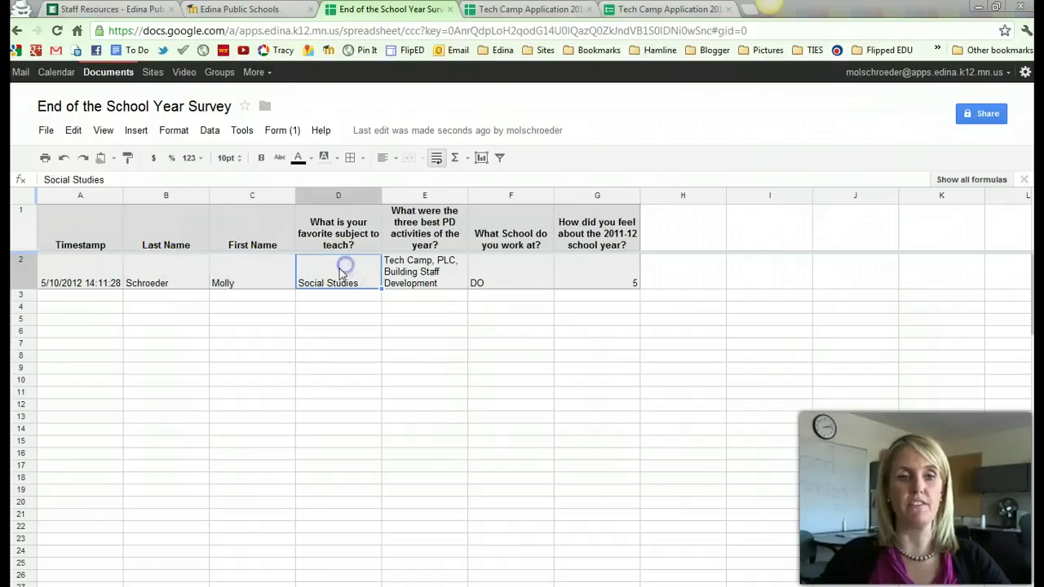
left_click(434, 272)
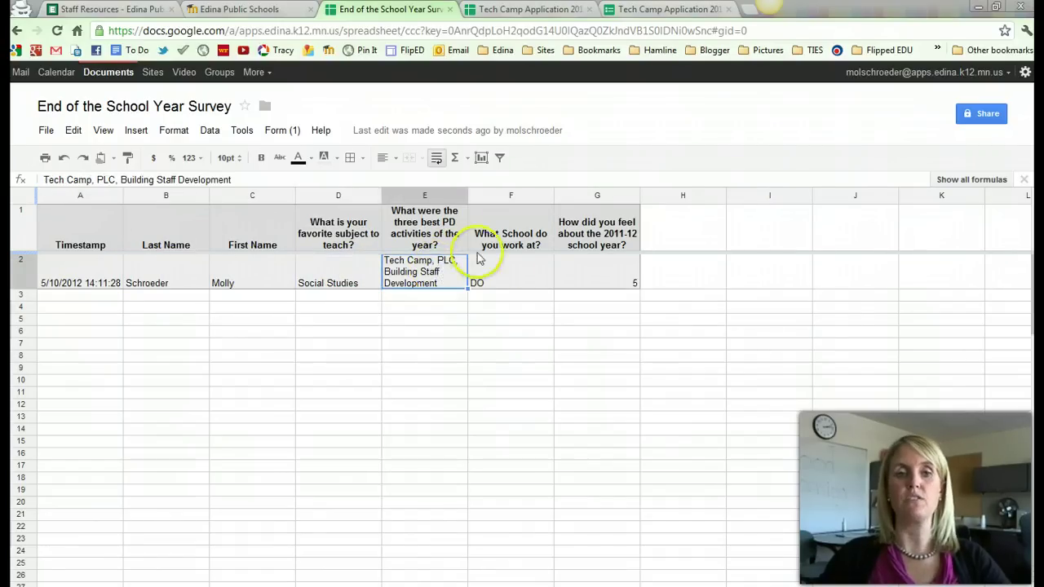
left_click(515, 270)
left_click(616, 275)
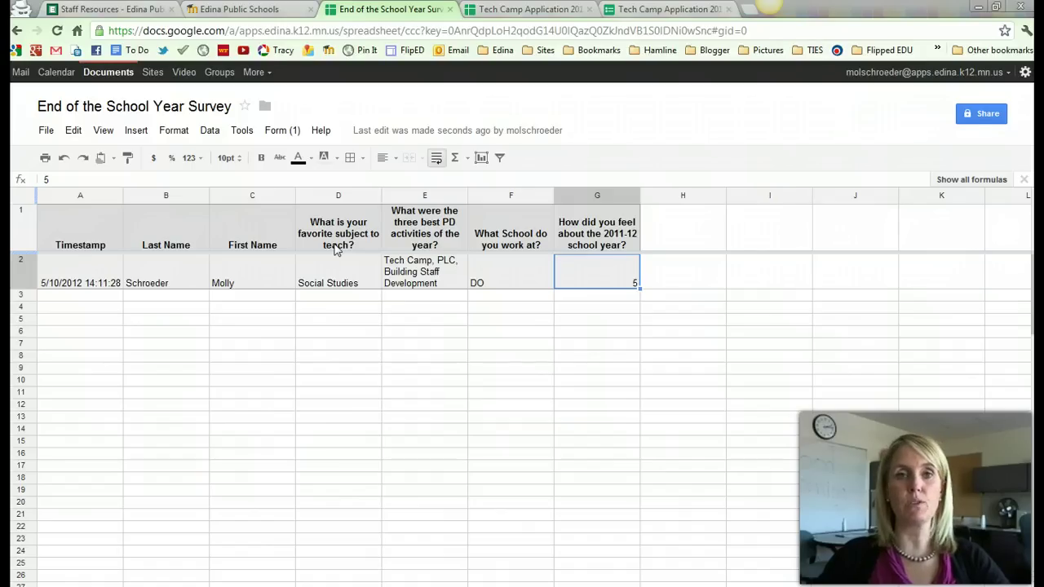
Start sharing the sheet with a colleague as Can view with a message, then cancel the invitation.
left_click(984, 117)
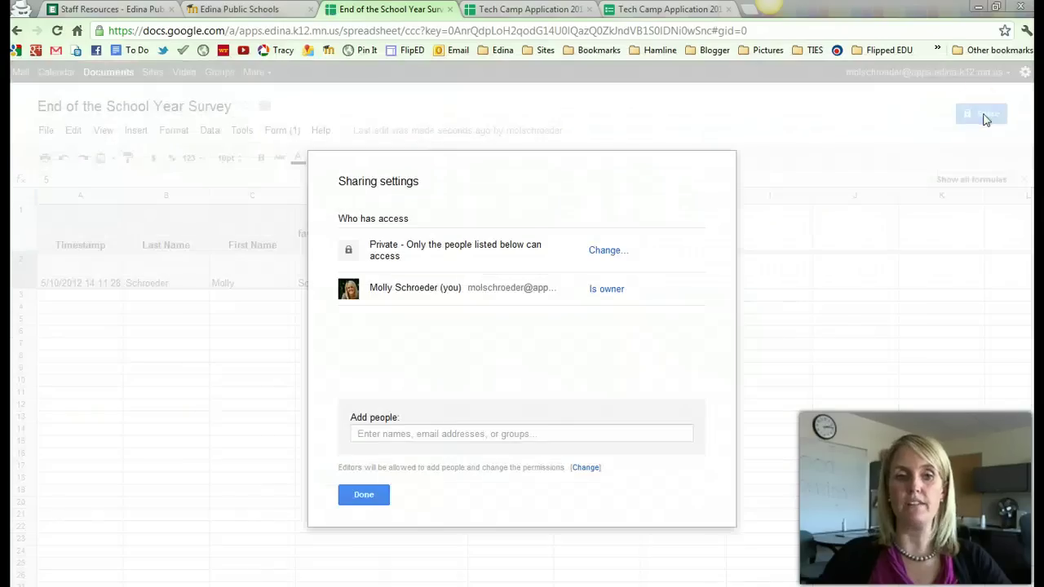
left_click(493, 432)
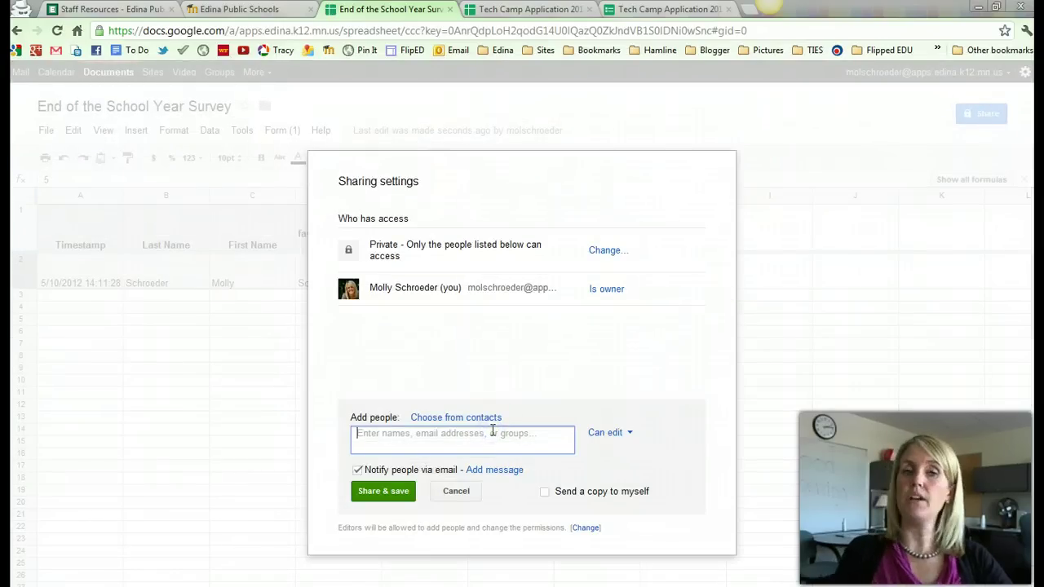
type("natlin")
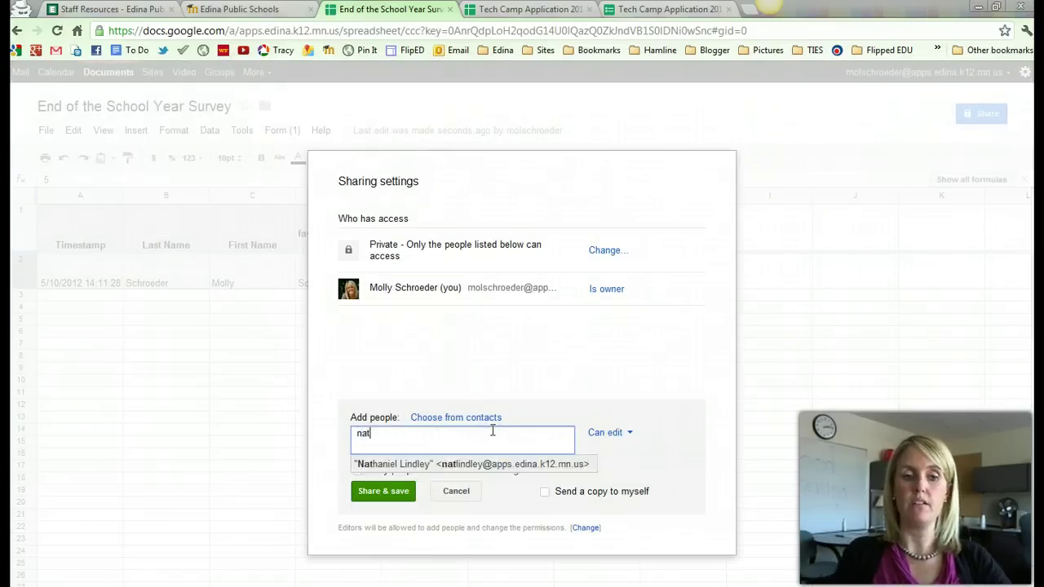
left_click(489, 464)
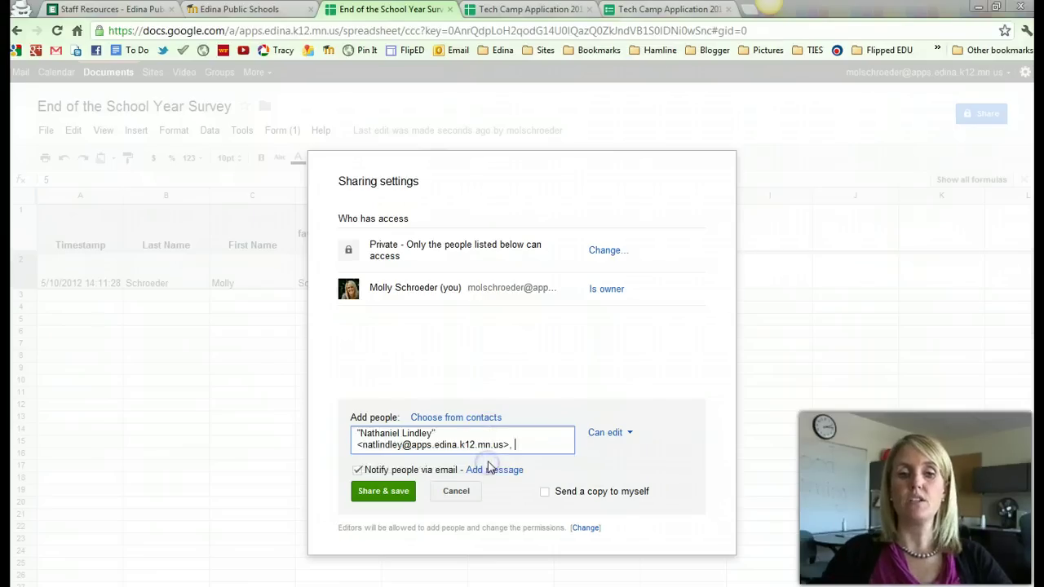
left_click(624, 434)
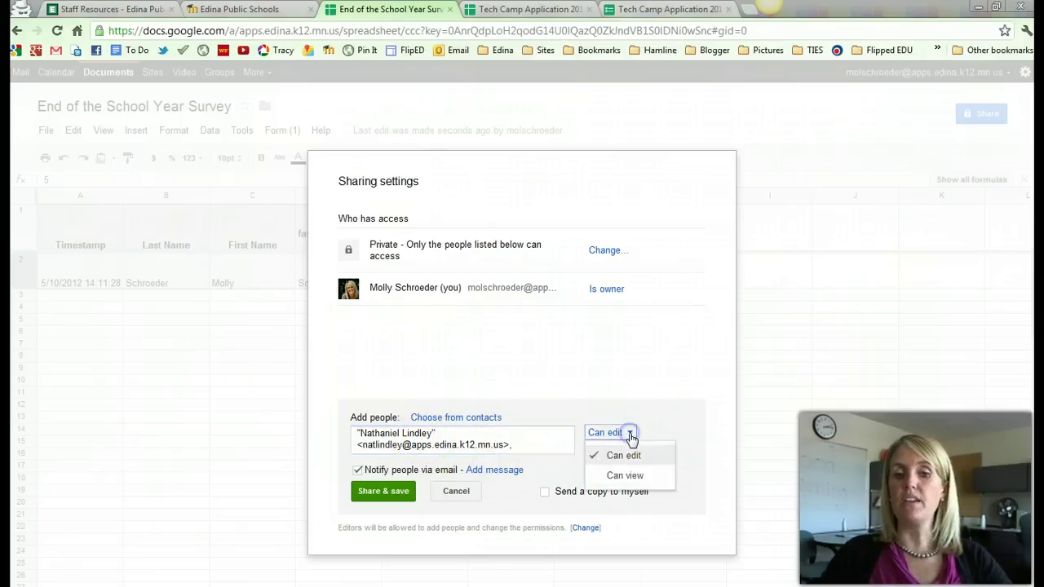
left_click(644, 476)
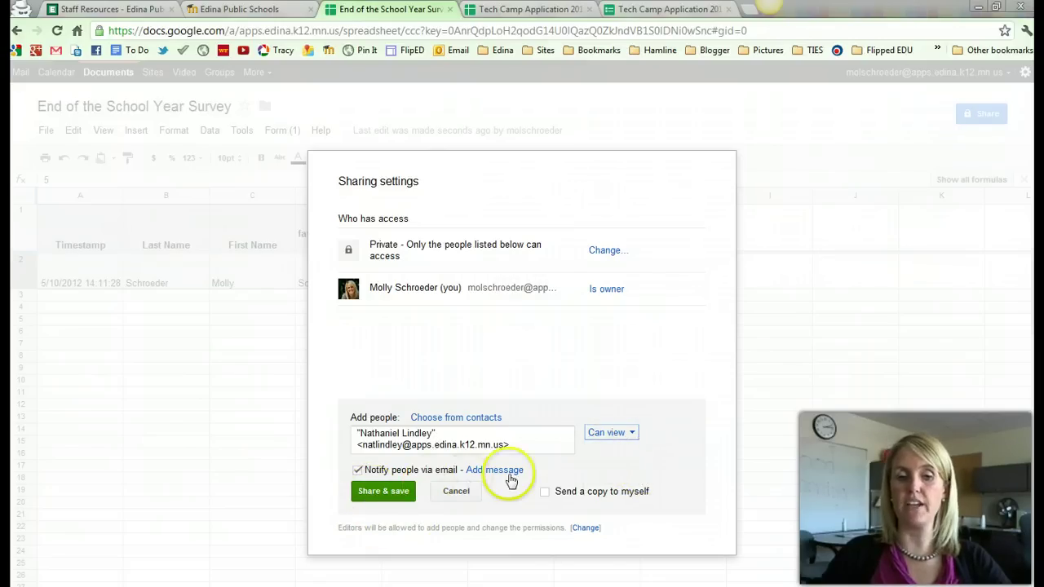
left_click(508, 471)
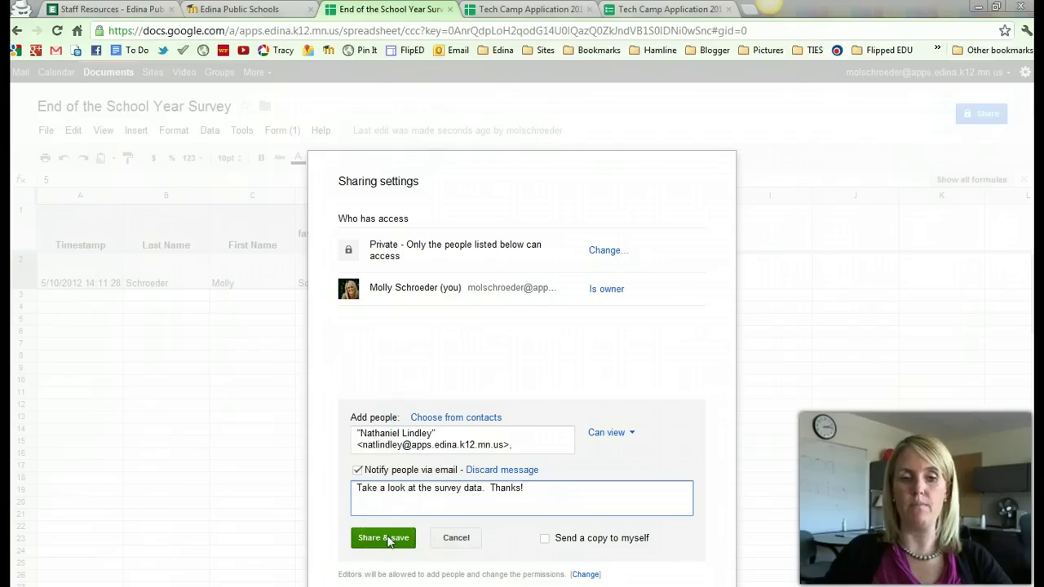
left_click(456, 538)
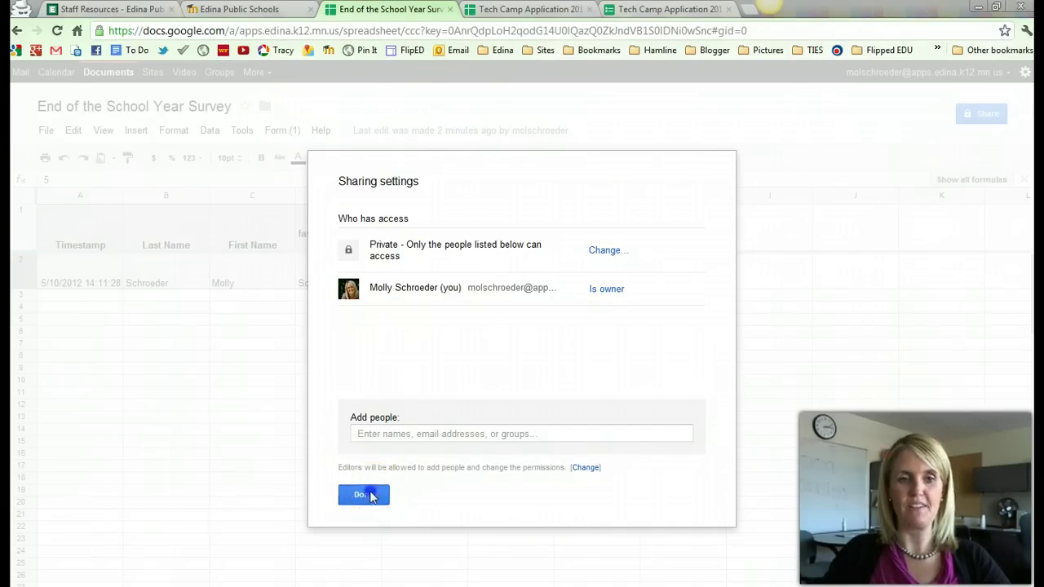
Close sharing settings and choose Show summary of responses from the Form menu.
left_click(366, 495)
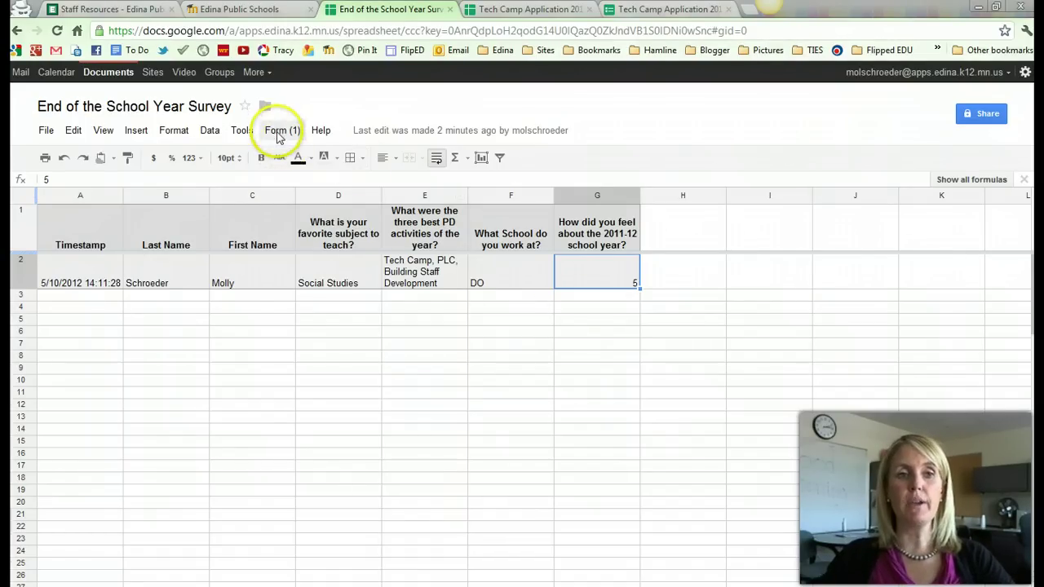
left_click(273, 132)
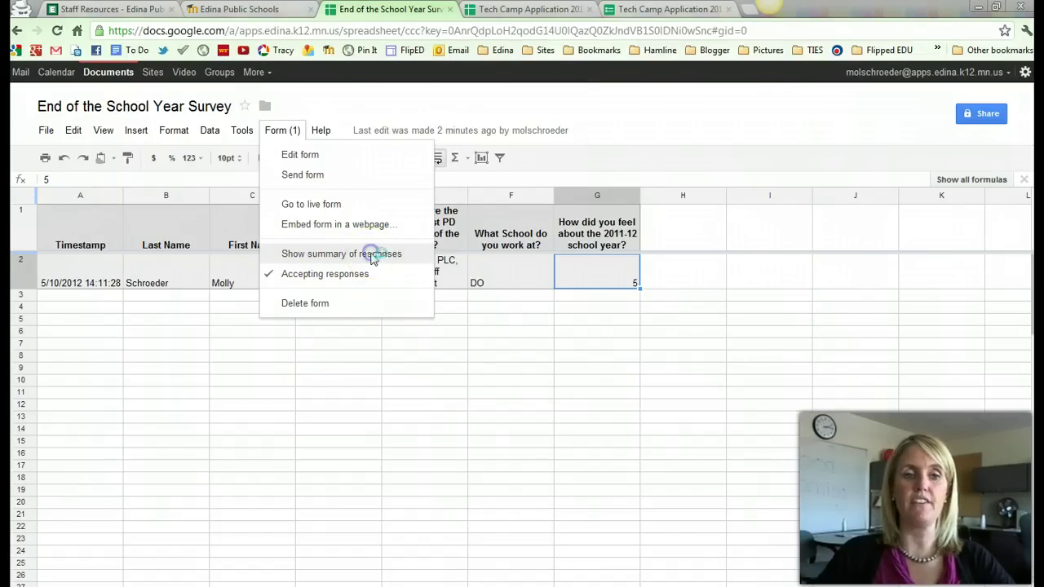
left_click(371, 258)
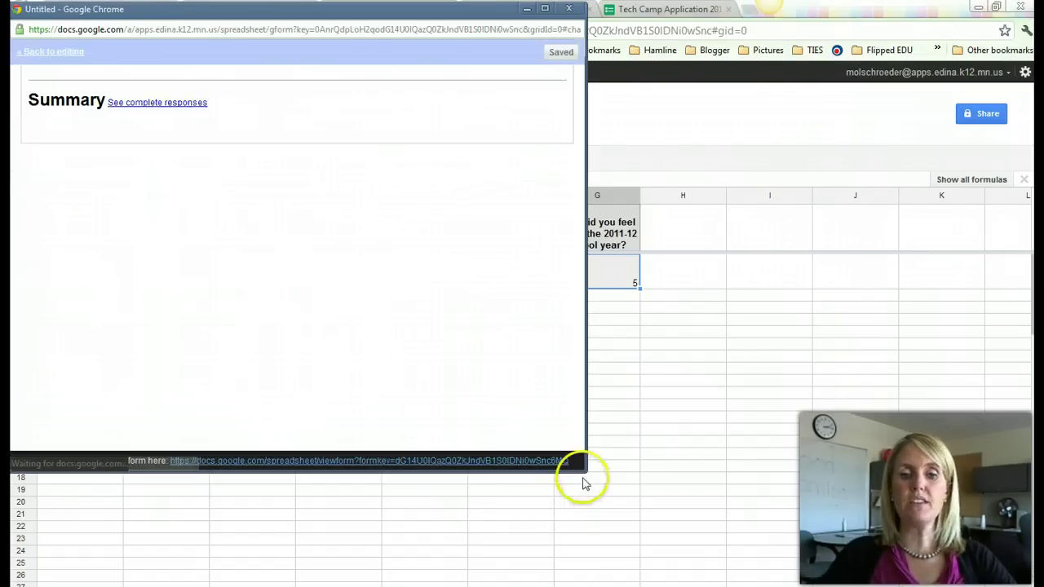
Enlarge the summary window, scroll through each question's chart, and reposition the window.
left_click_drag(585, 471, 796, 528)
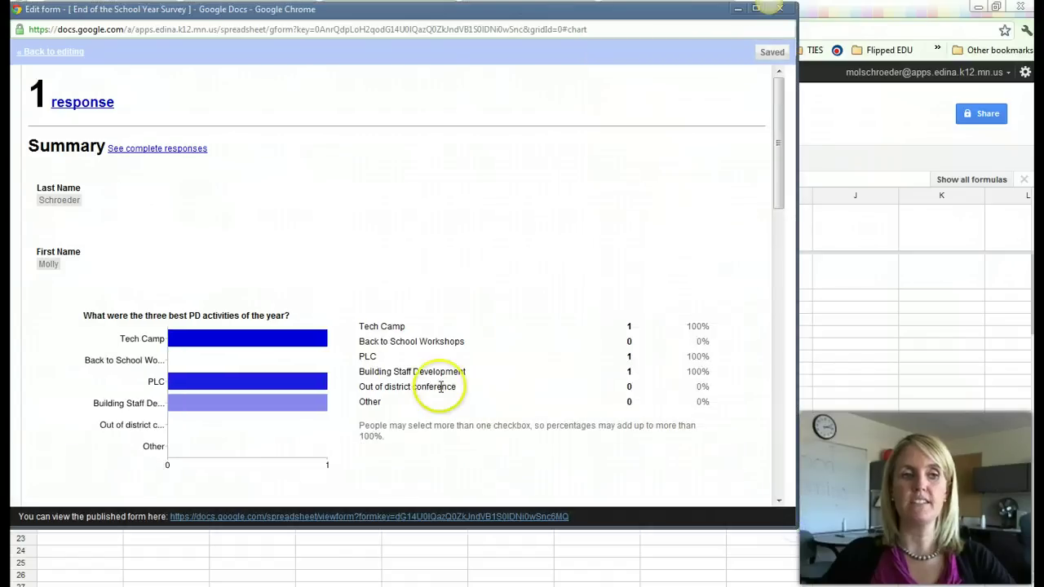
scroll(398, 354, "down", 1)
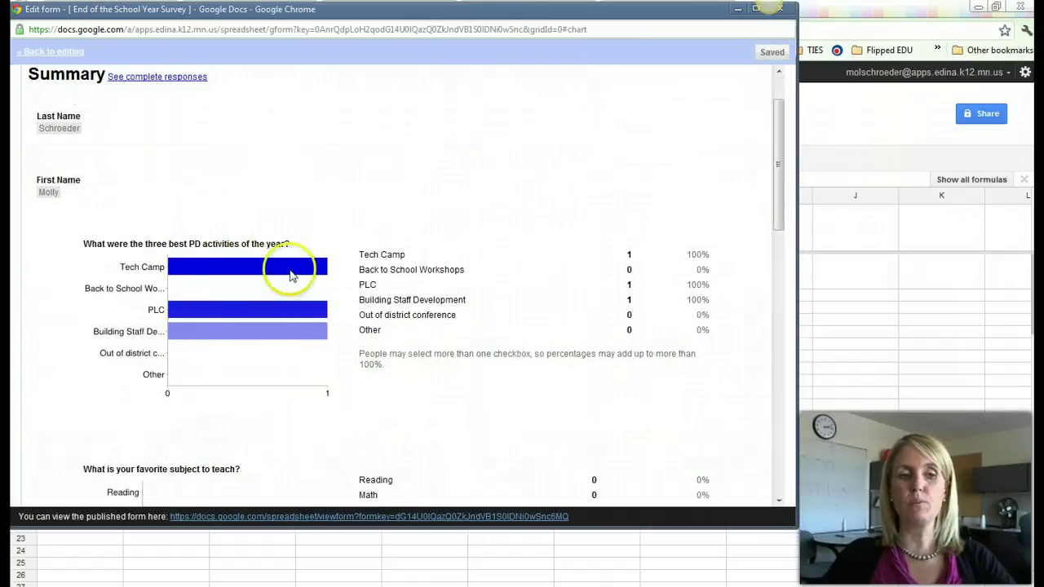
scroll(326, 342, "down", 2)
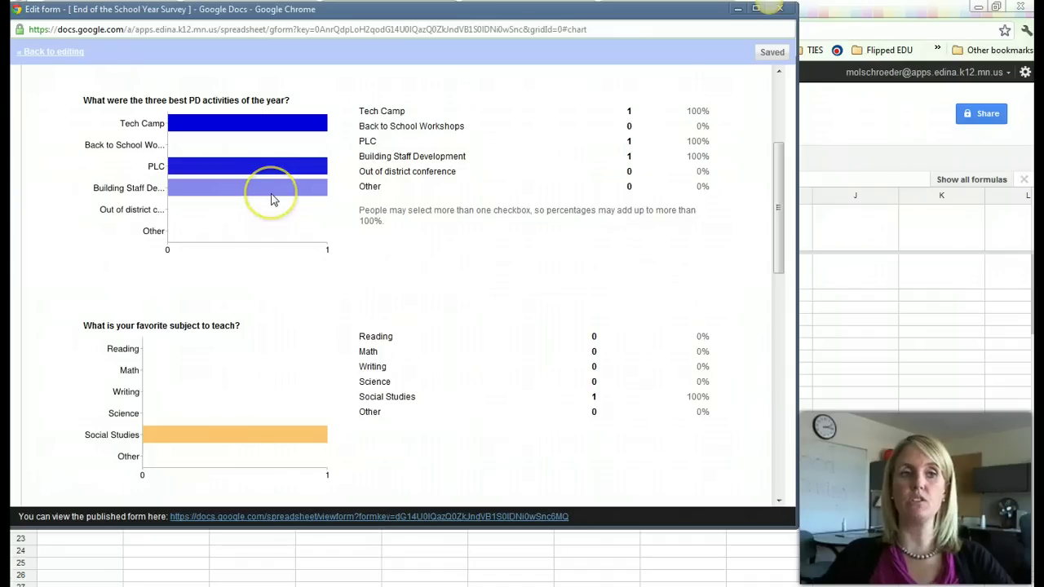
scroll(376, 319, "down", 5)
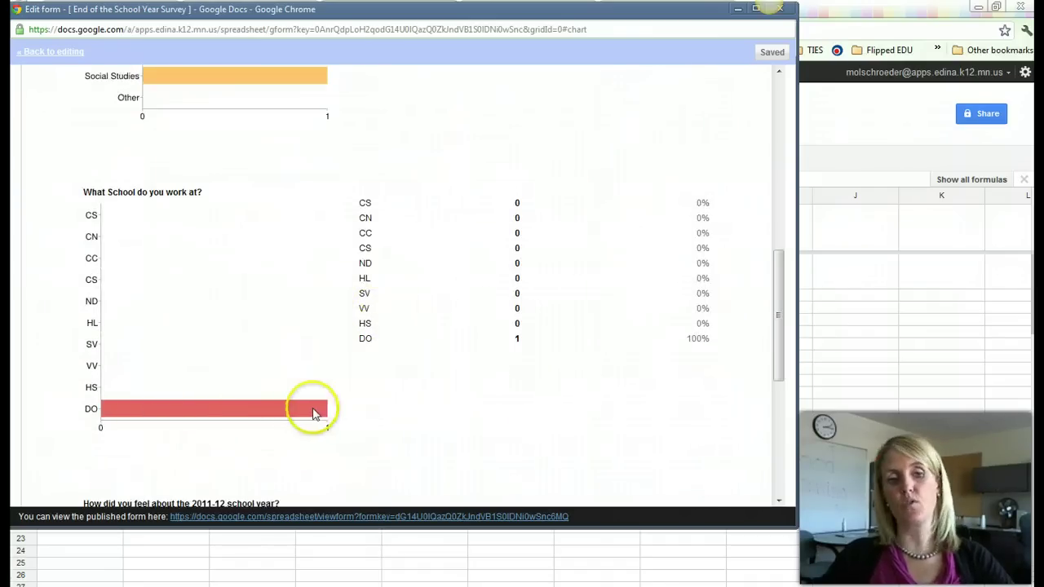
scroll(347, 377, "up", 7)
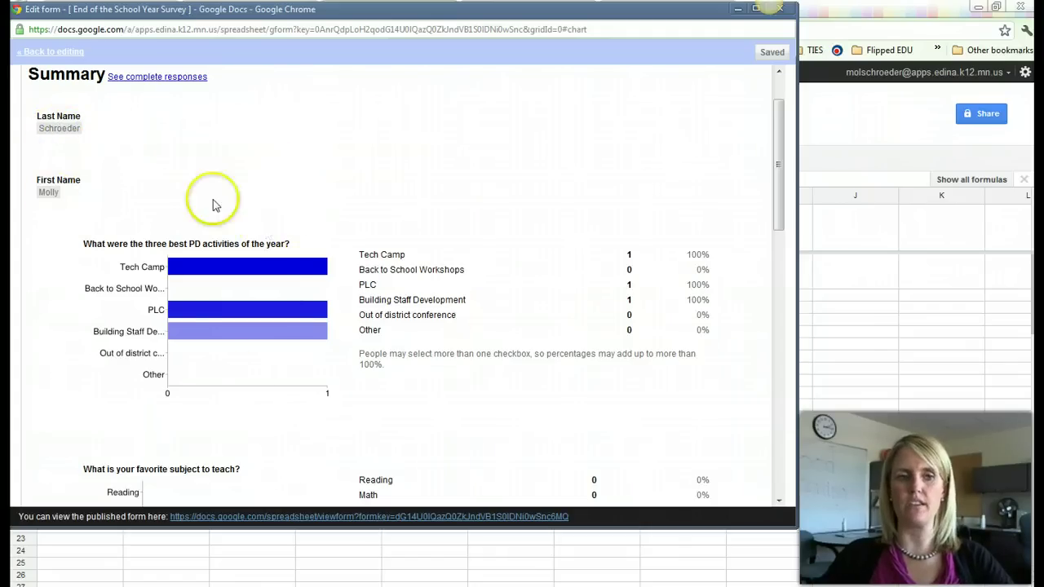
scroll(335, 350, "up", 1)
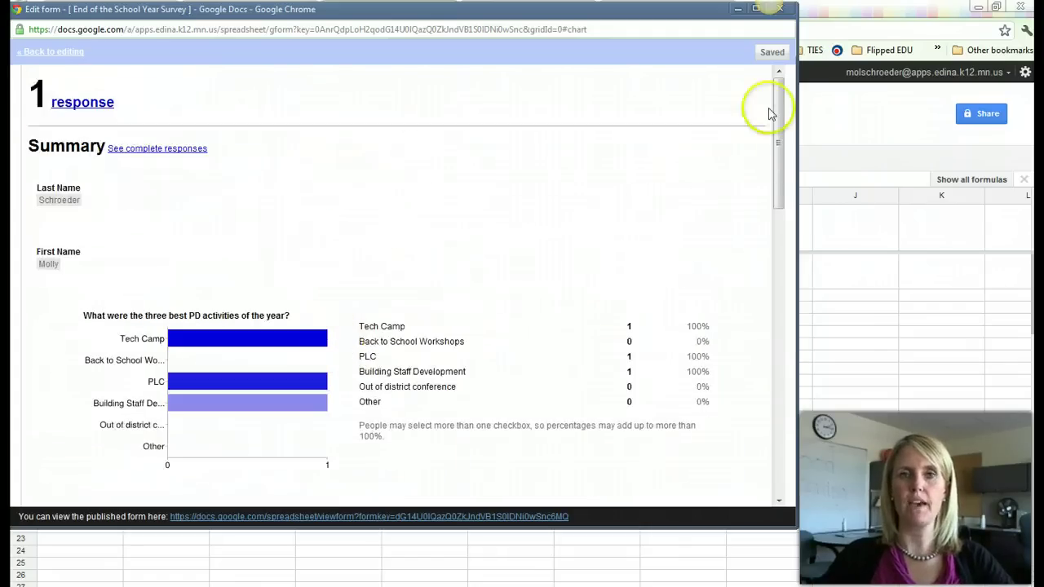
left_click_drag(676, 11, 758, 68)
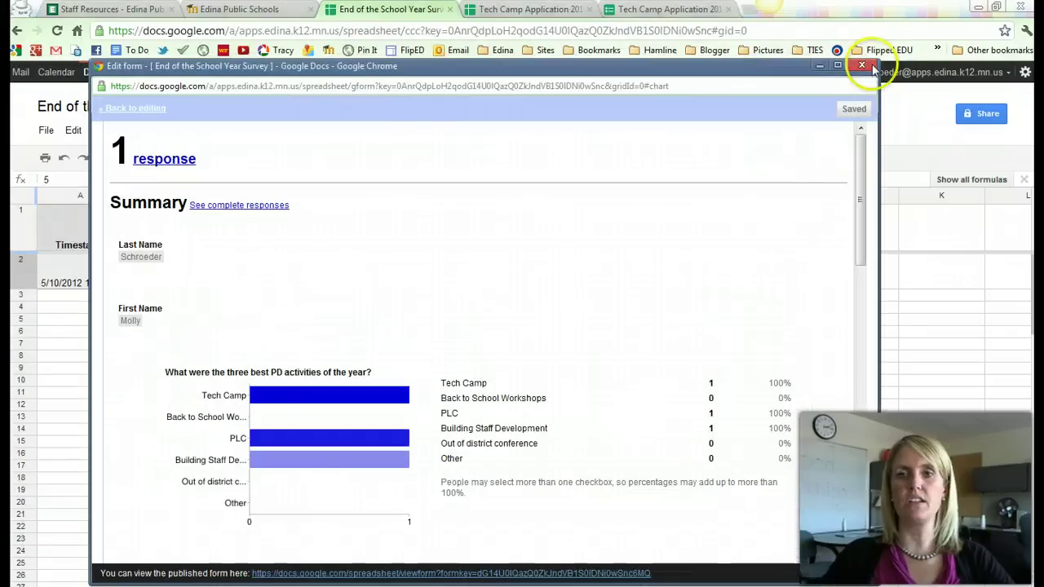
Close the response summary and reopen the End of the School Year Survey spreadsheet from the Docs list.
left_click(863, 66)
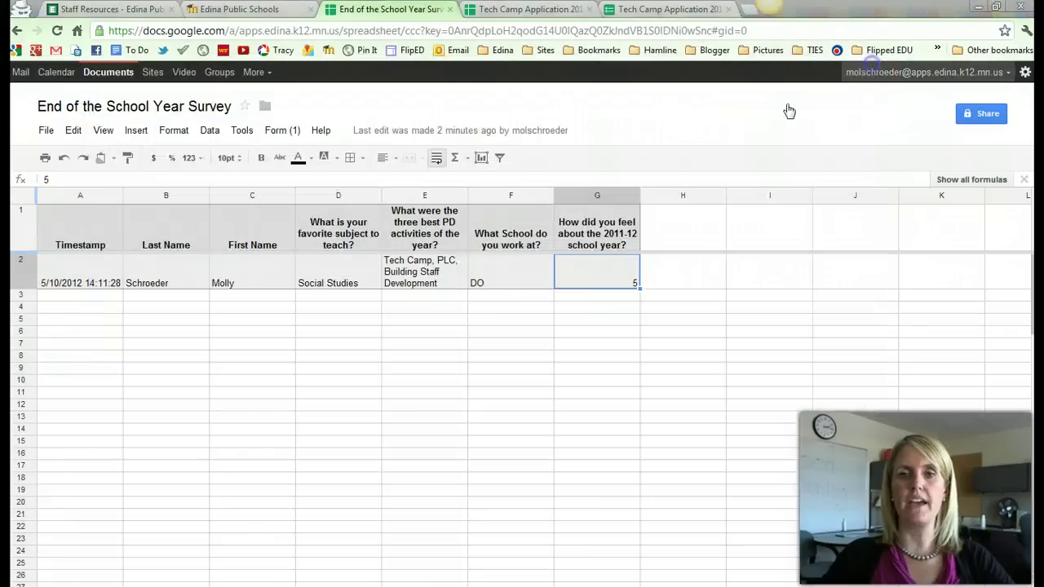
left_click(528, 380)
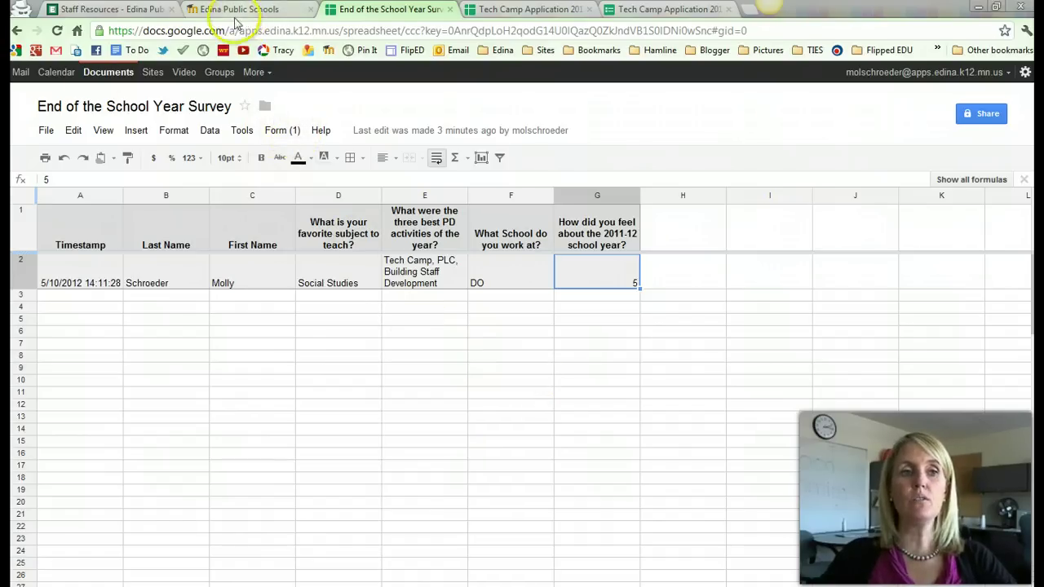
left_click(20, 111)
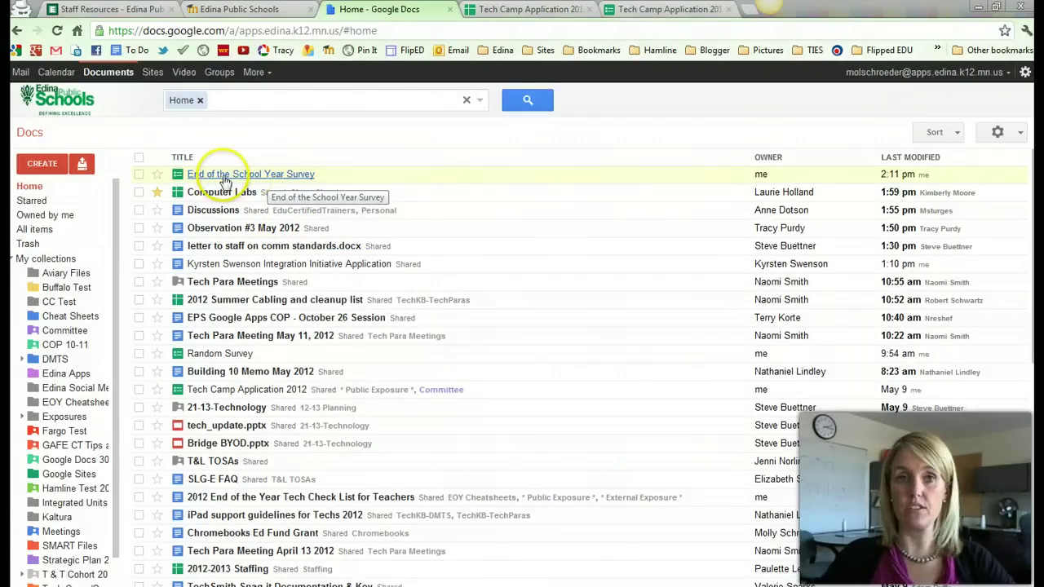
left_click(225, 176)
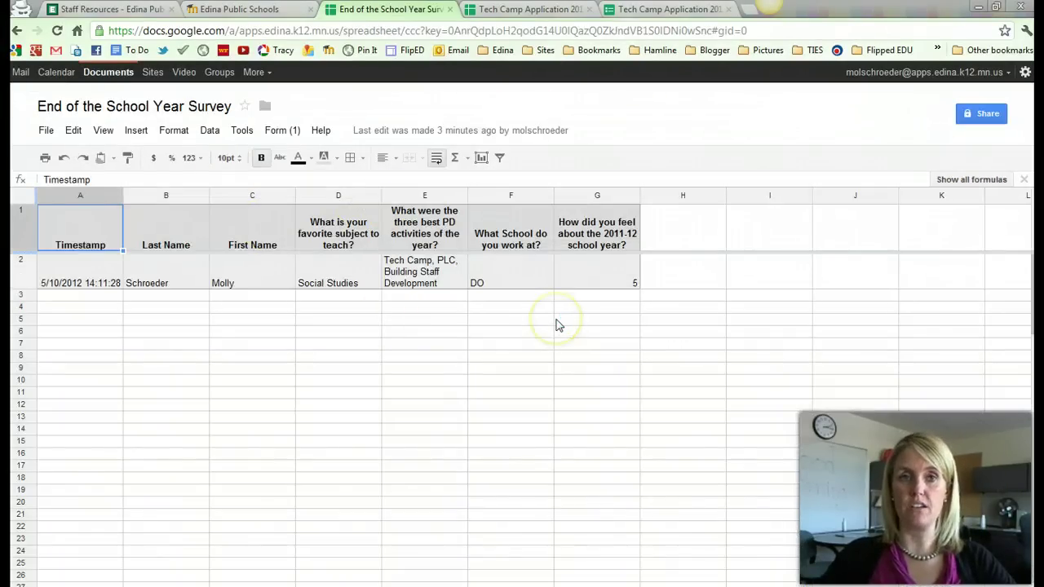
left_click(283, 132)
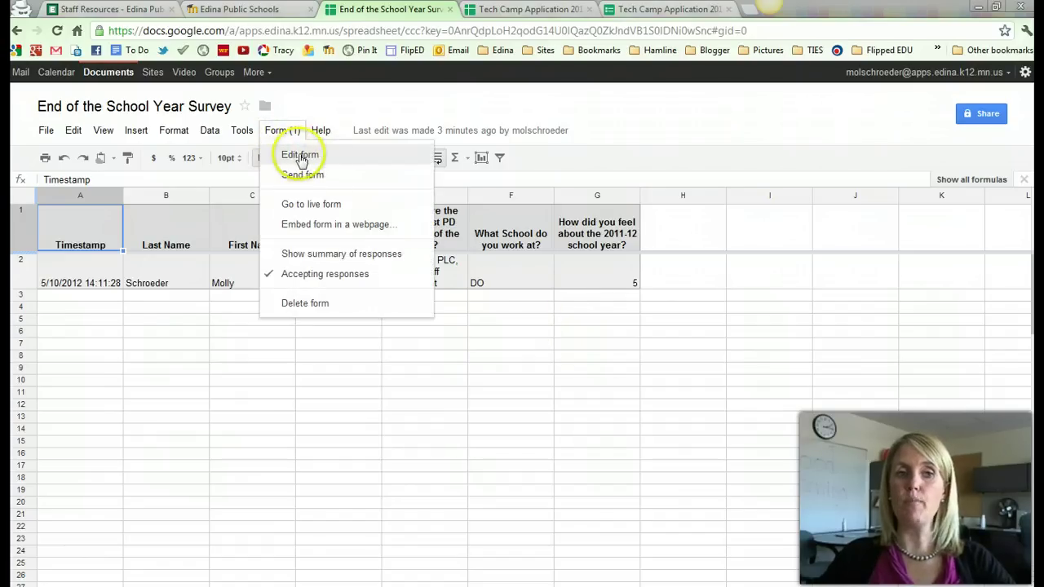
left_click(296, 157)
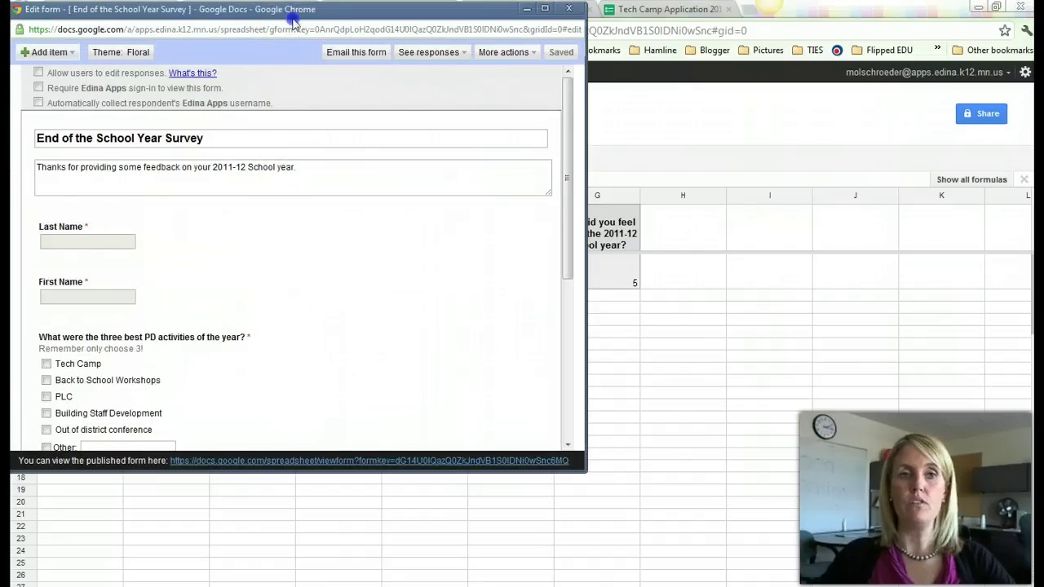
left_click_drag(300, 24, 389, 39)
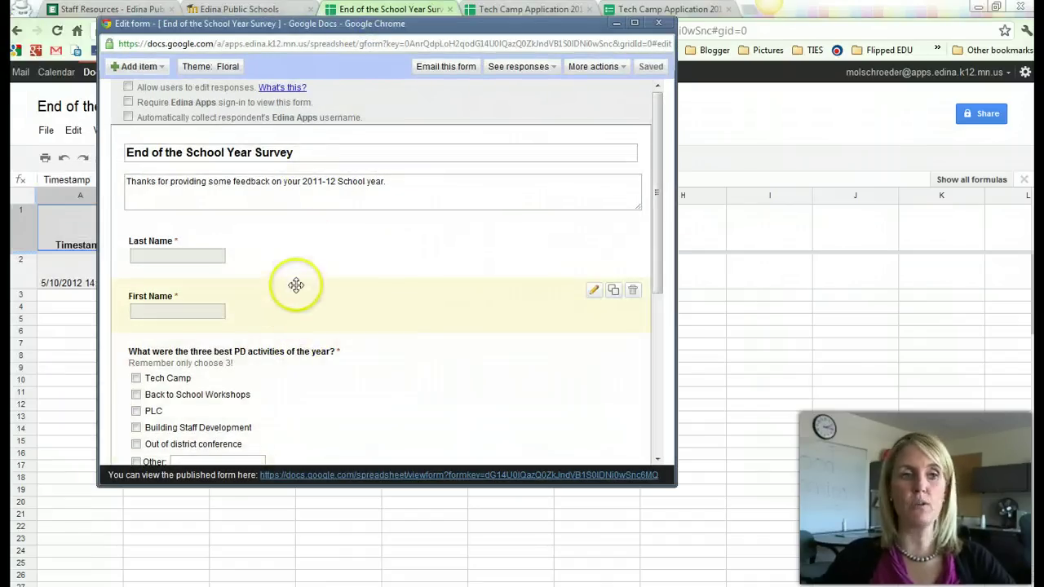
left_click(139, 66)
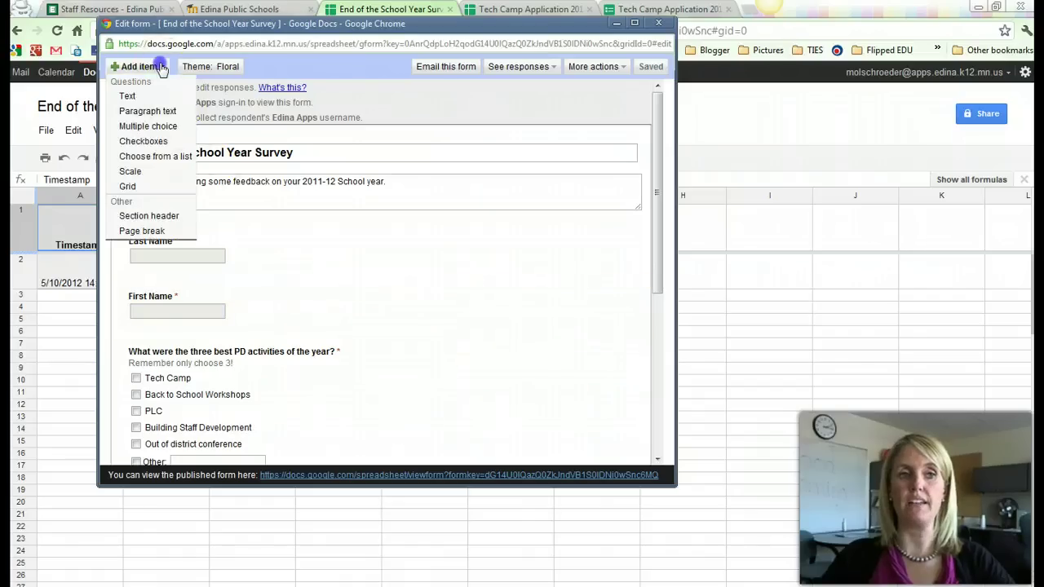
left_click(270, 272)
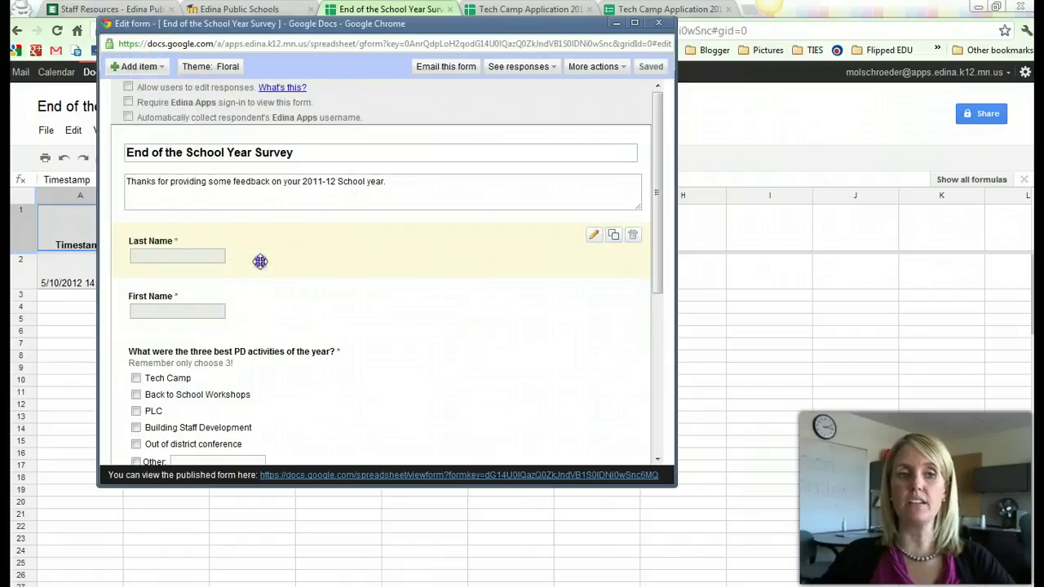
left_click(595, 236)
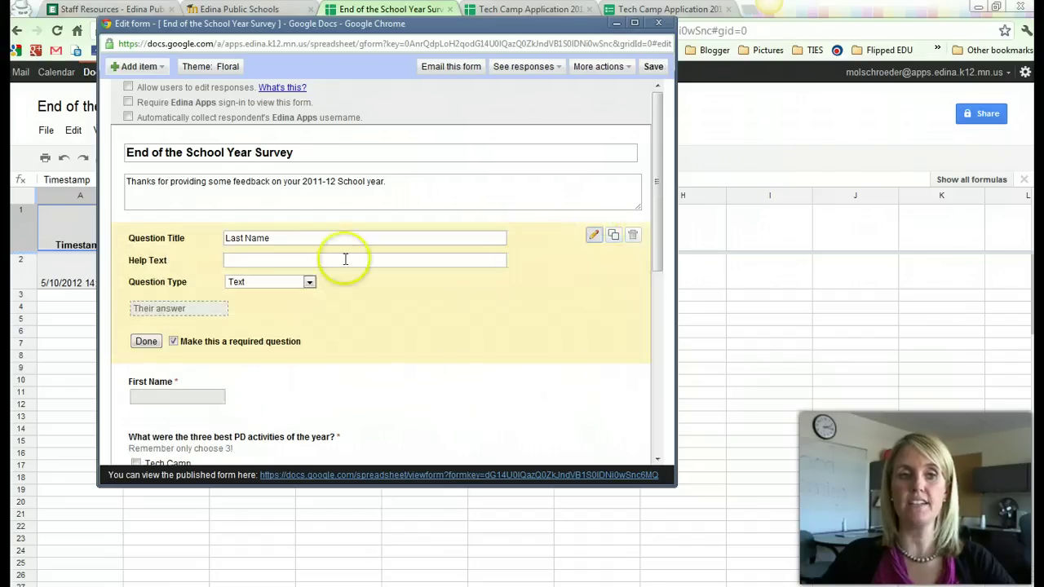
left_click(290, 241)
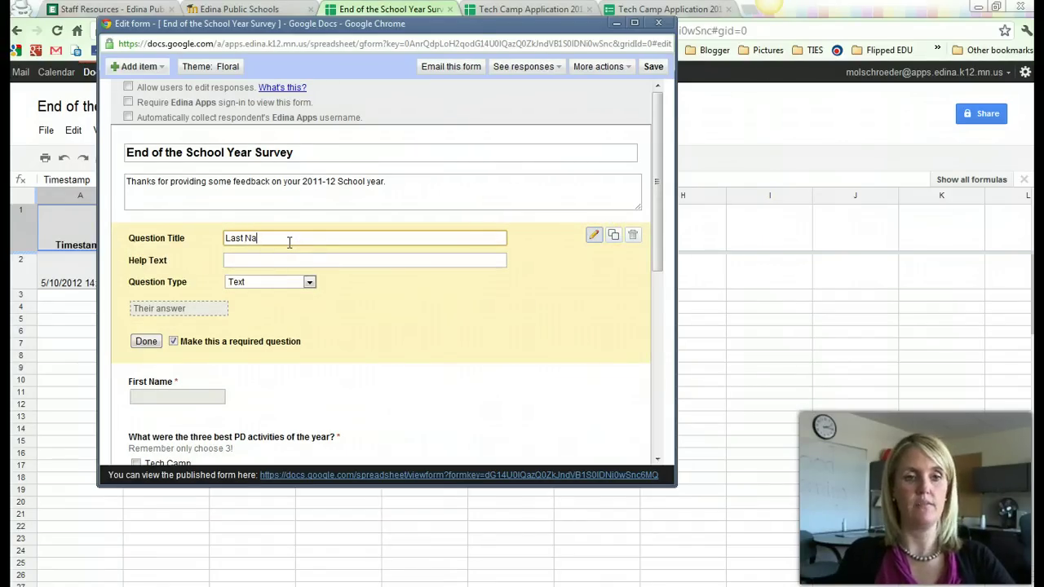
left_click(305, 263)
left_click(147, 341)
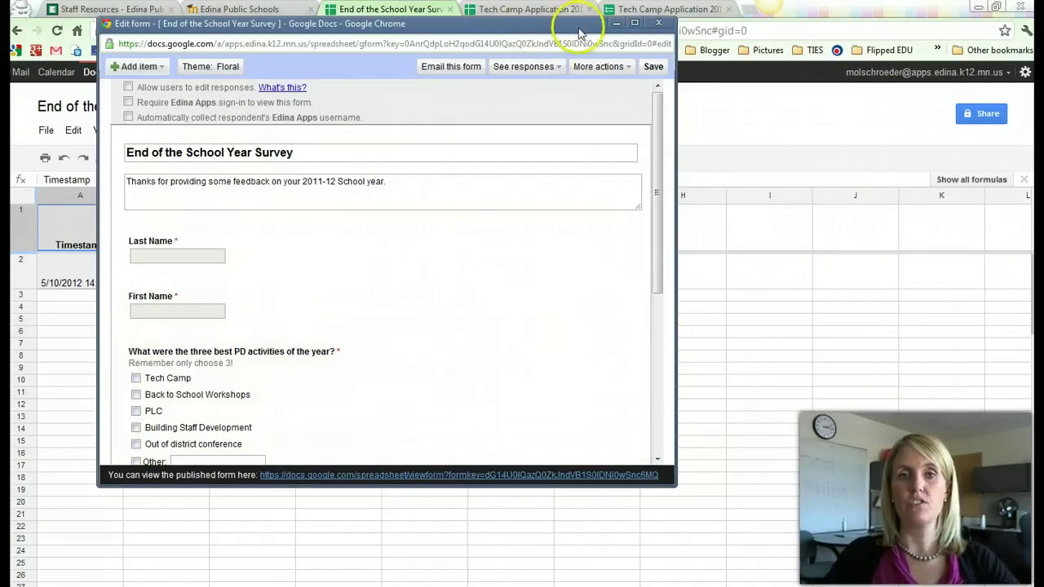
left_click(616, 22)
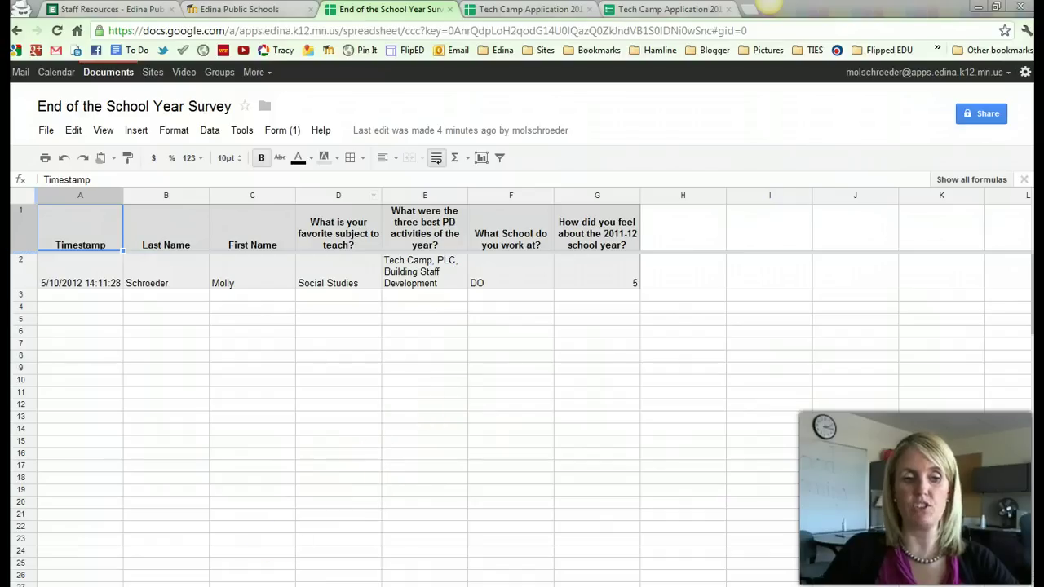
Add a required text question 'Please share your email' at the end of the form.
left_click(139, 571)
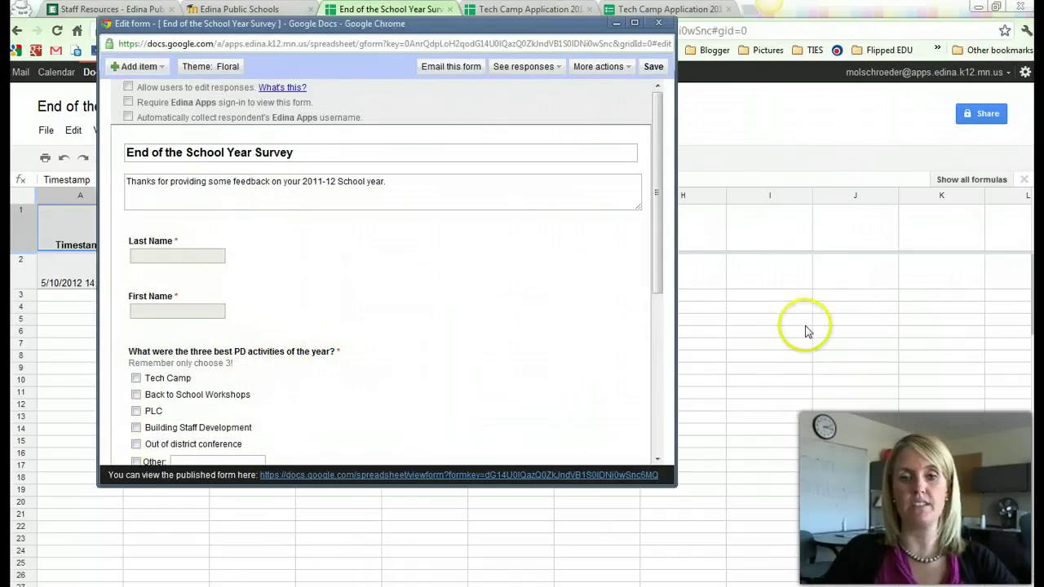
left_click(160, 67)
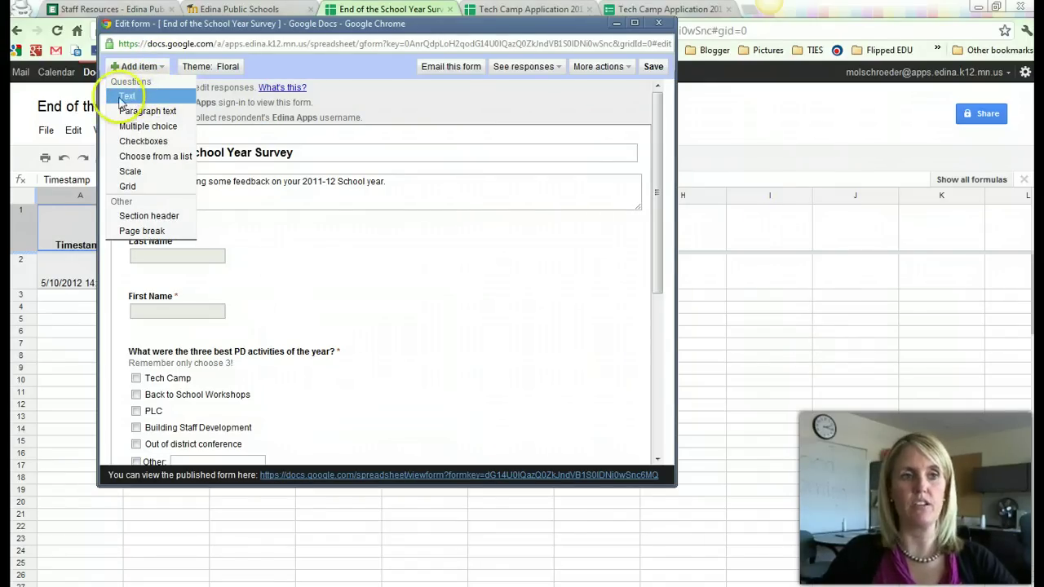
left_click(130, 97)
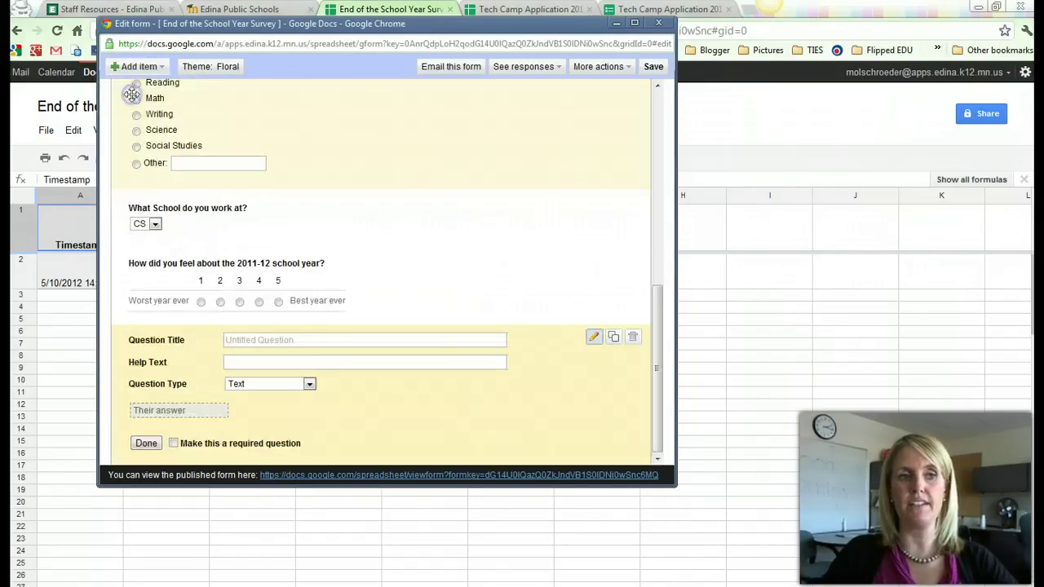
left_click(294, 338)
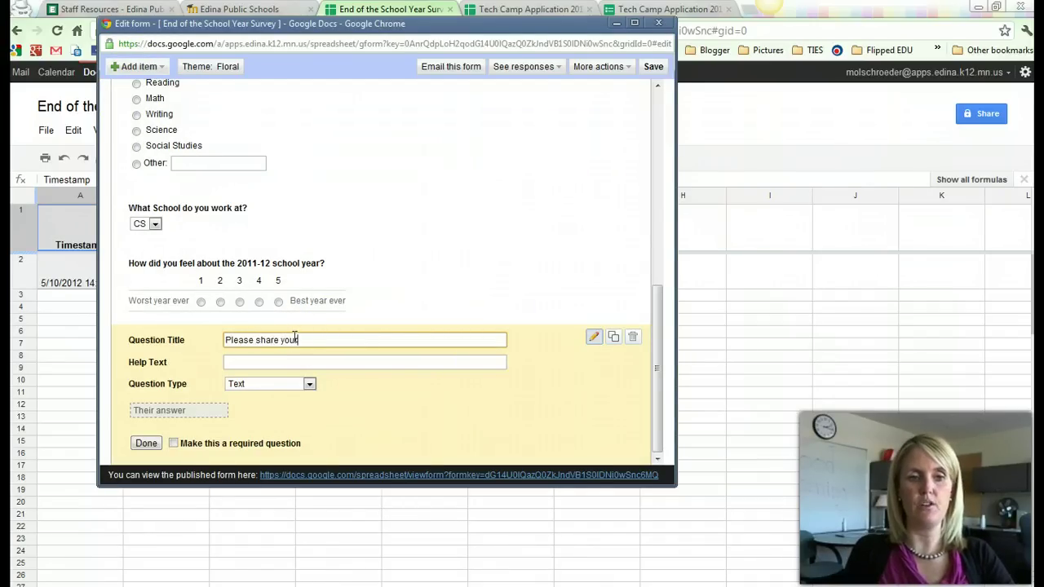
type("Please share your email")
key("Tab")
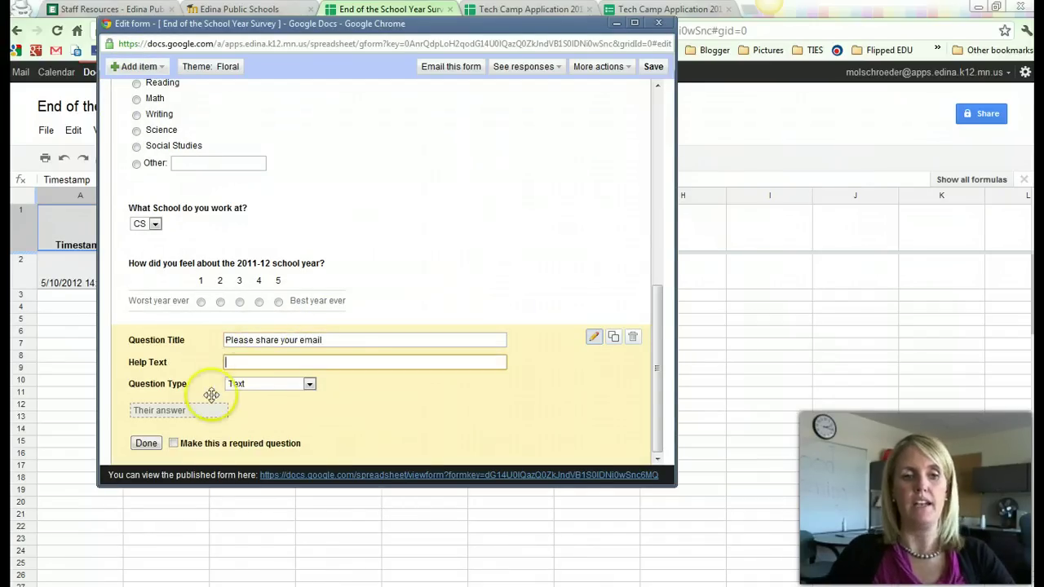
left_click(199, 443)
Move the email question up to sit right after First Name and save the form.
left_click(150, 444)
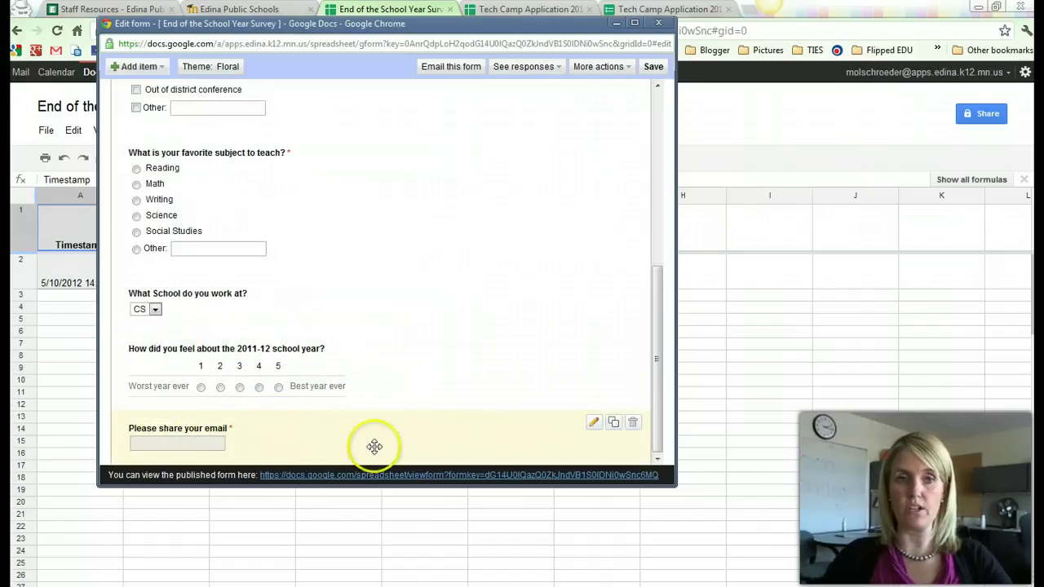
left_click_drag(374, 446, 378, 180)
scroll(407, 315, "up", 3)
left_click_drag(354, 383, 362, 222)
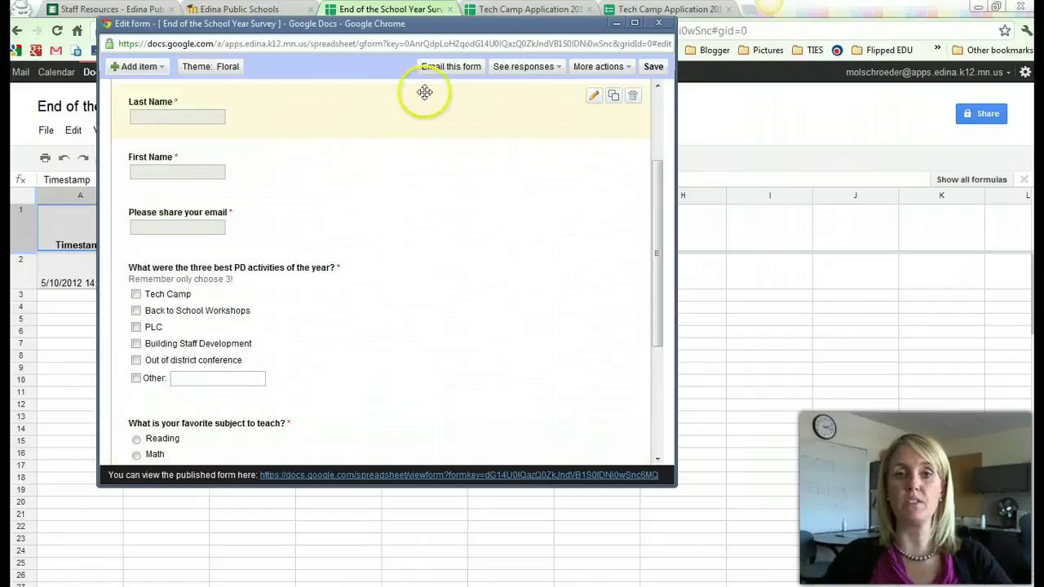
left_click(654, 68)
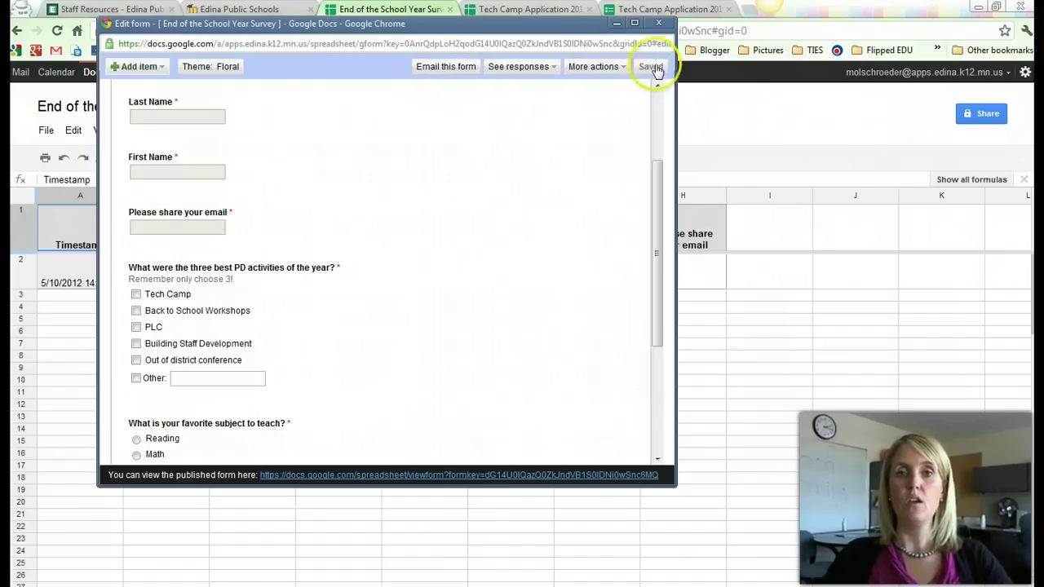
Check the new 'Please share your email' column header in the response spreadsheet.
left_click(618, 24)
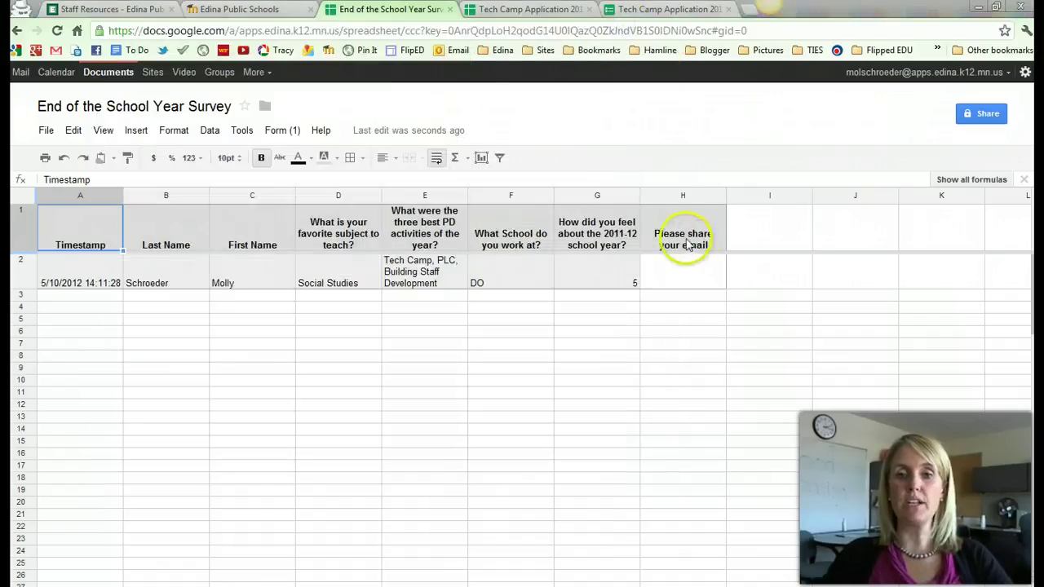
left_click(694, 235)
left_click(762, 231)
left_click(858, 234)
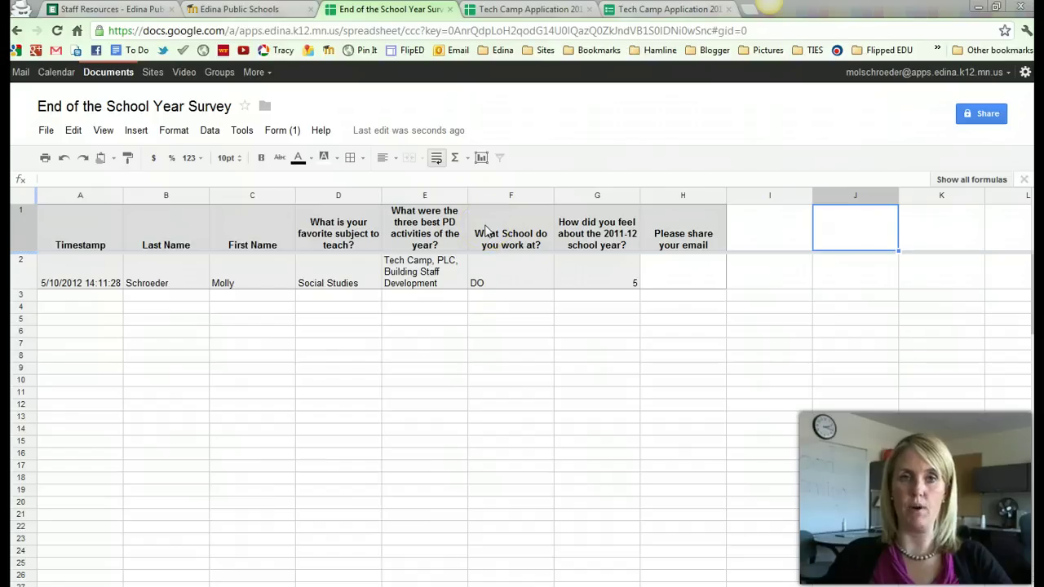
Bring the form editor forward and open the live survey form in a new tab.
mouse_move(139, 552)
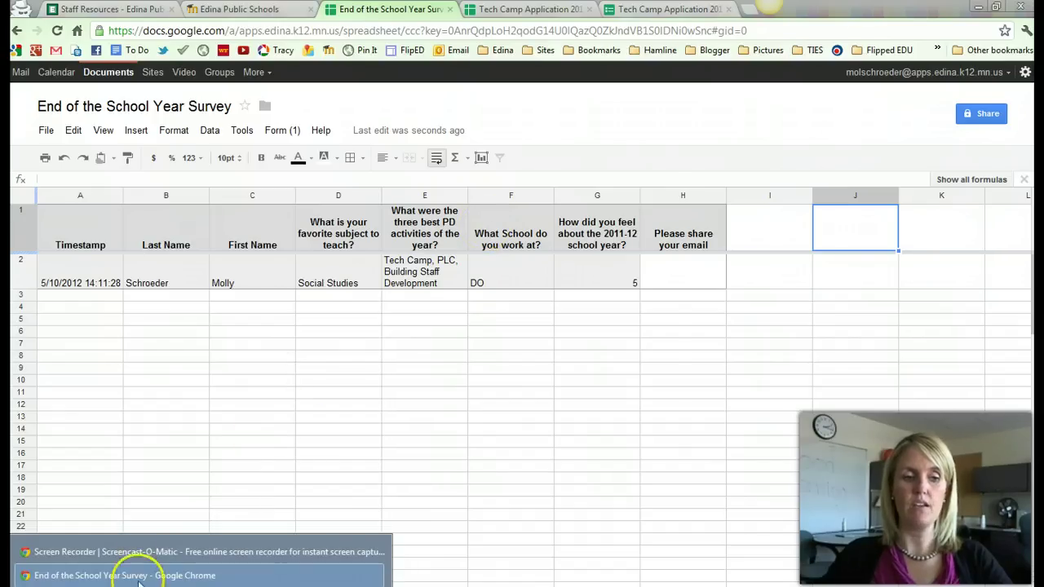
left_click(139, 571)
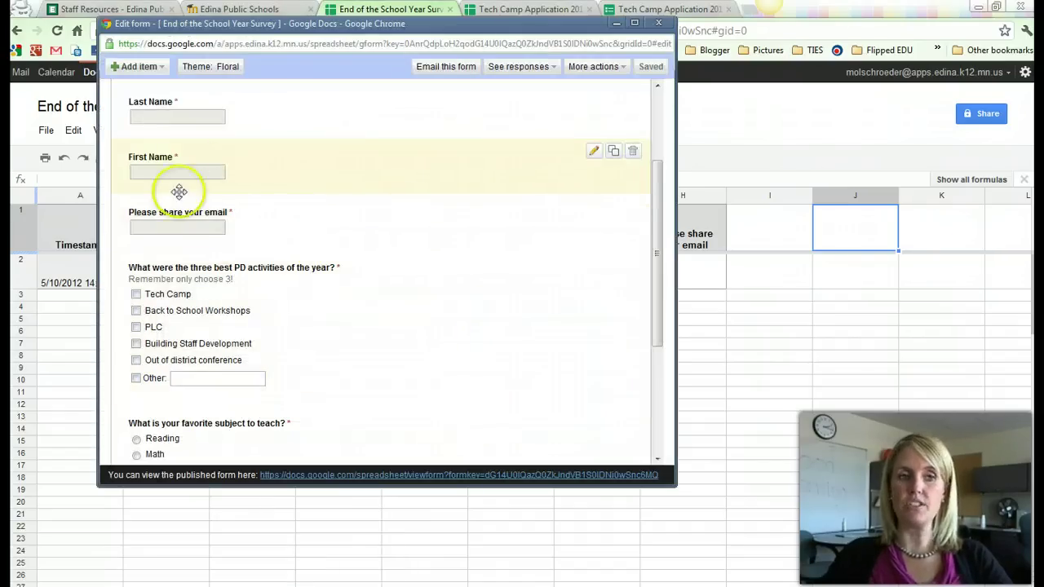
left_click(604, 475)
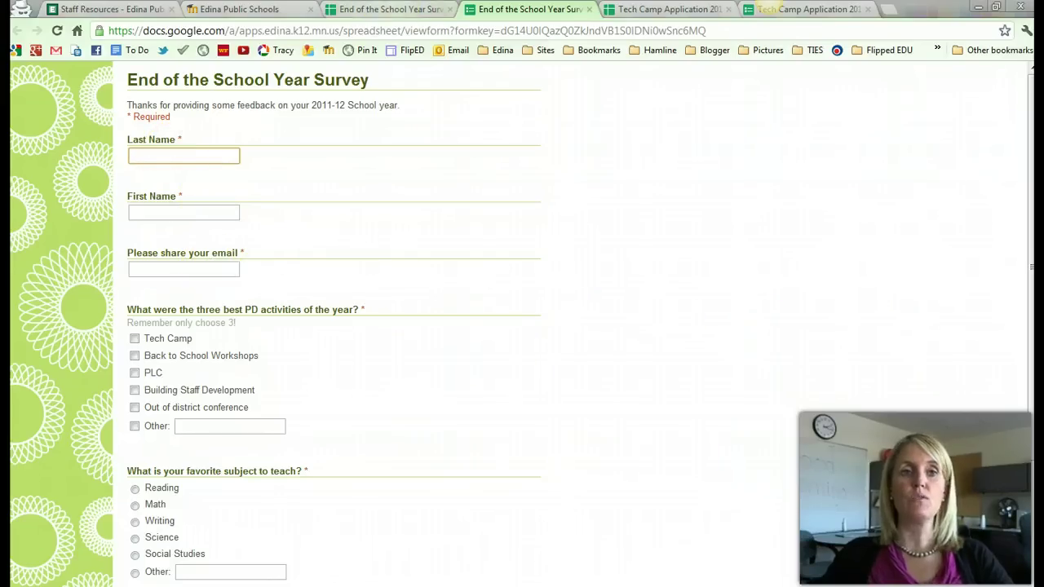
Back in the response spreadsheet, reopen the form editor from the Form menu.
left_click(390, 8)
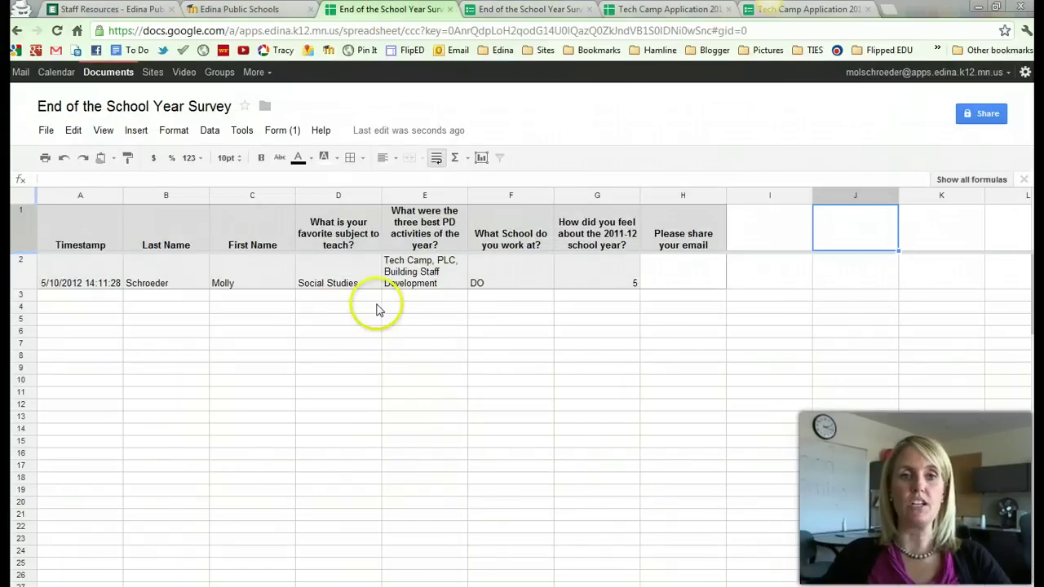
left_click(278, 130)
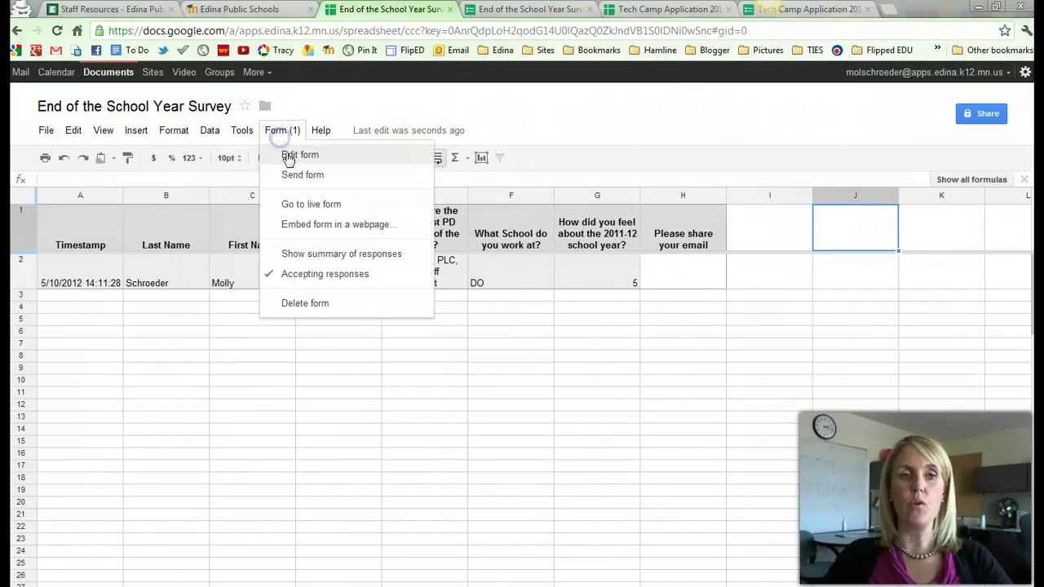
left_click(289, 158)
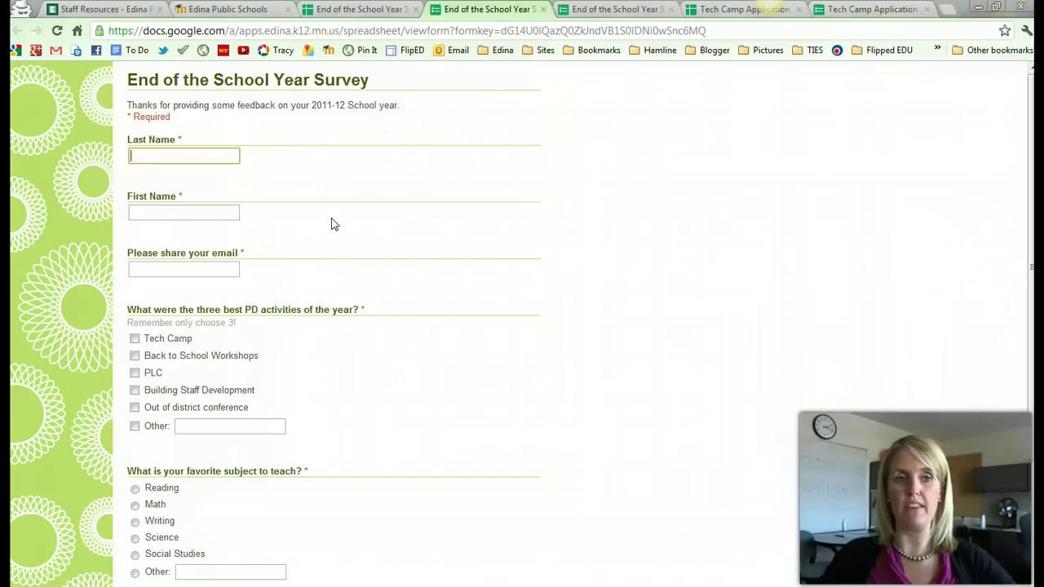
From the response spreadsheet, open the End of the School Year Survey for editing via Form > Edit form.
left_click(334, 210)
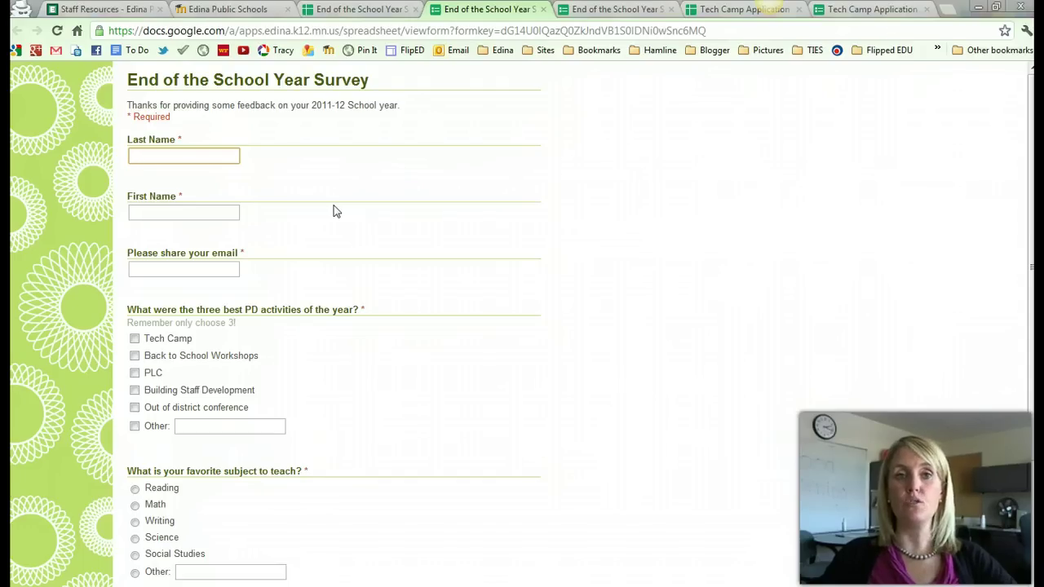
left_click(331, 147)
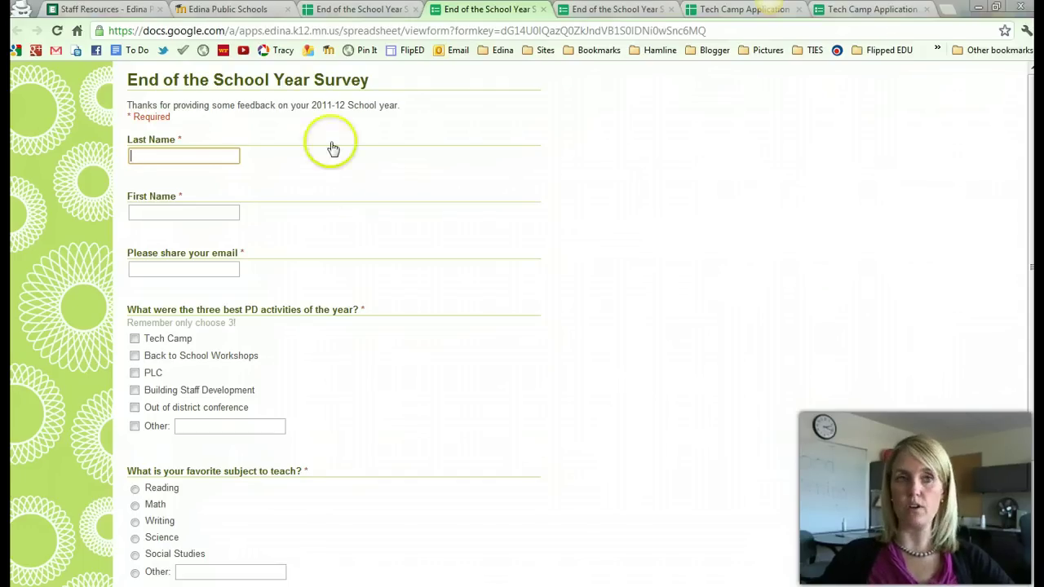
left_click(332, 11)
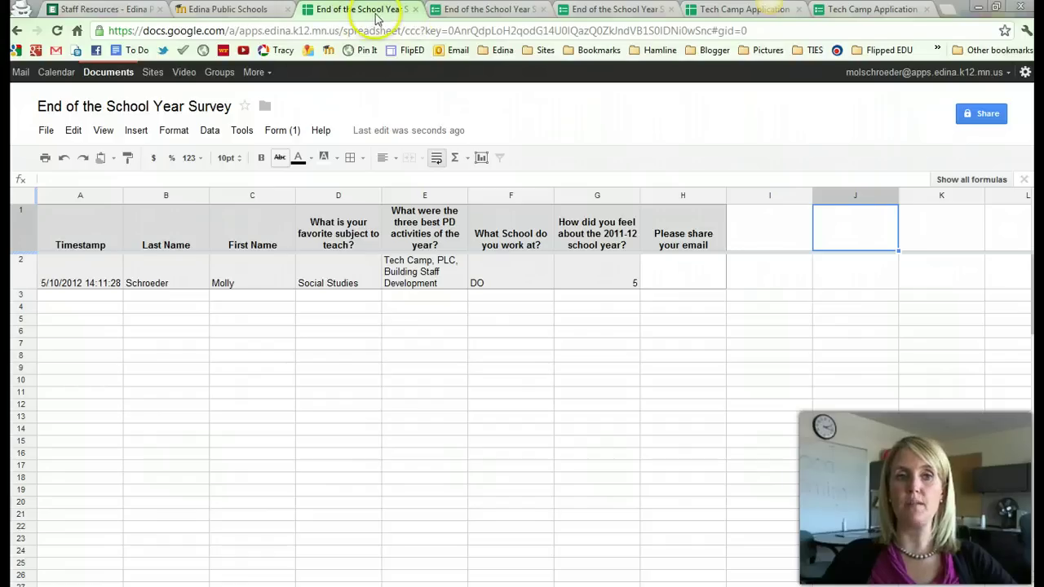
left_click(279, 131)
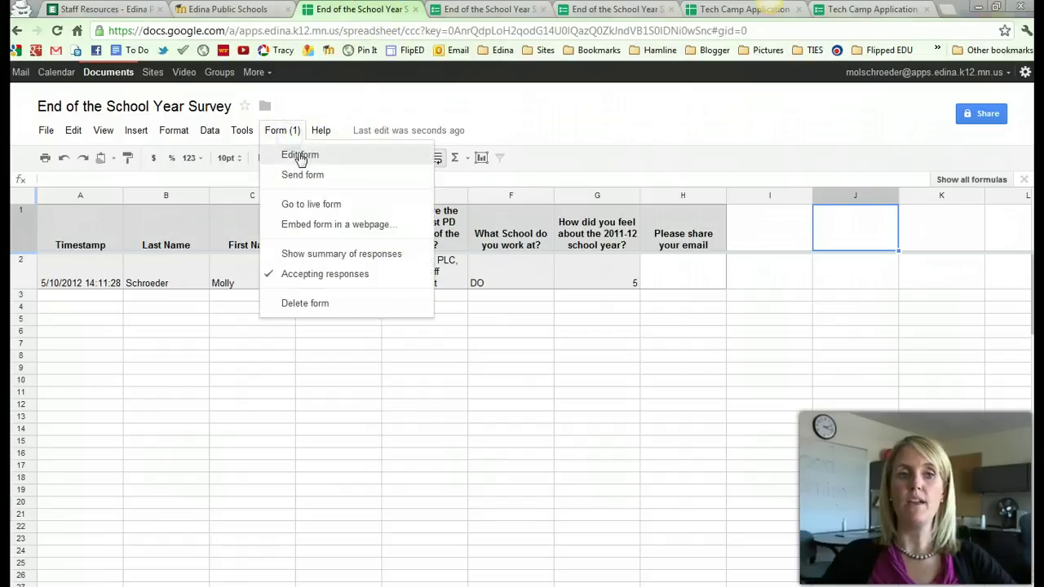
left_click(300, 157)
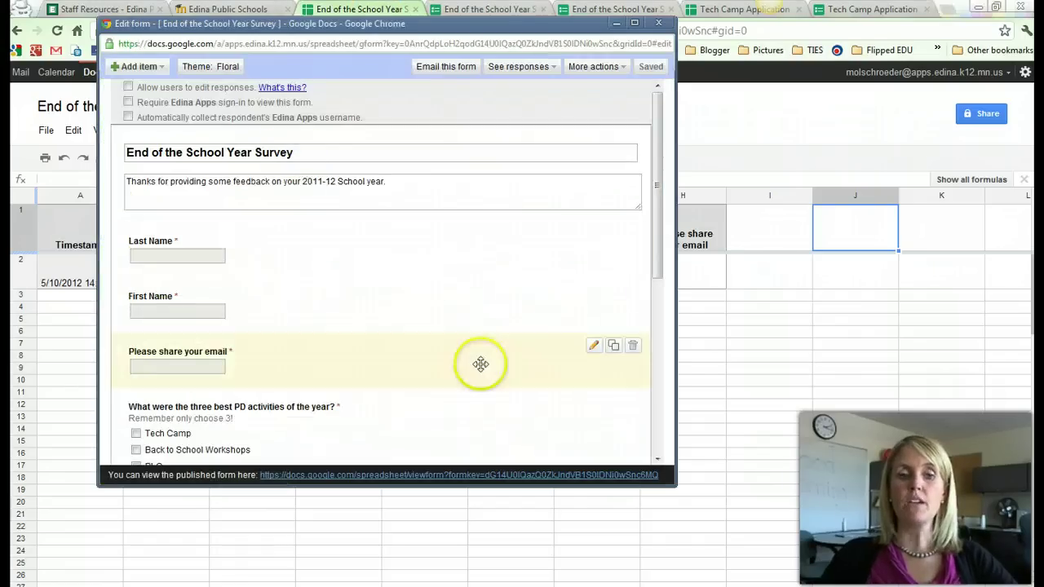
Select and copy the published form's URL at the bottom of the editor.
left_click_drag(663, 476, 257, 476)
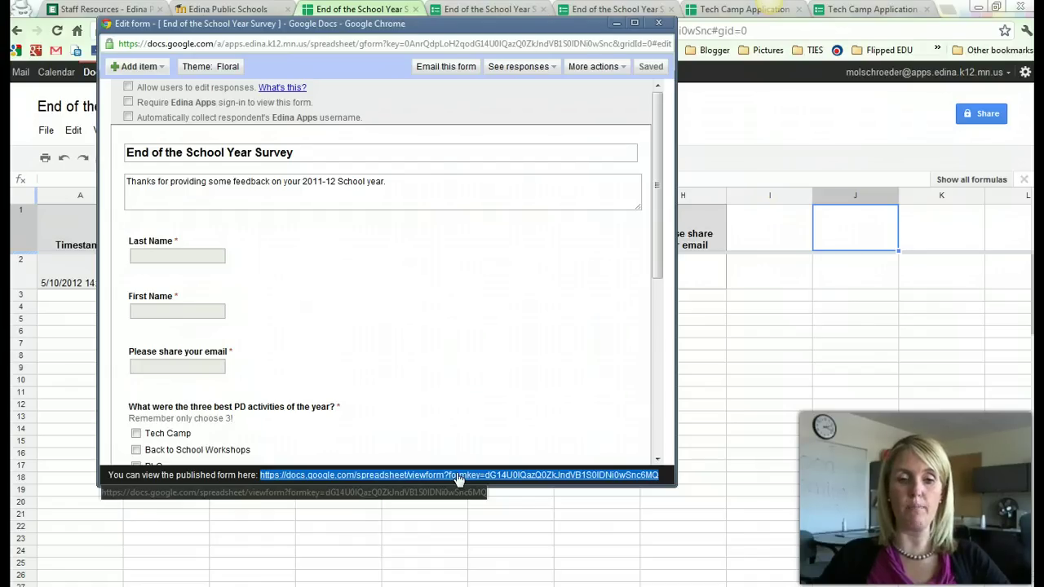
right_click(457, 478)
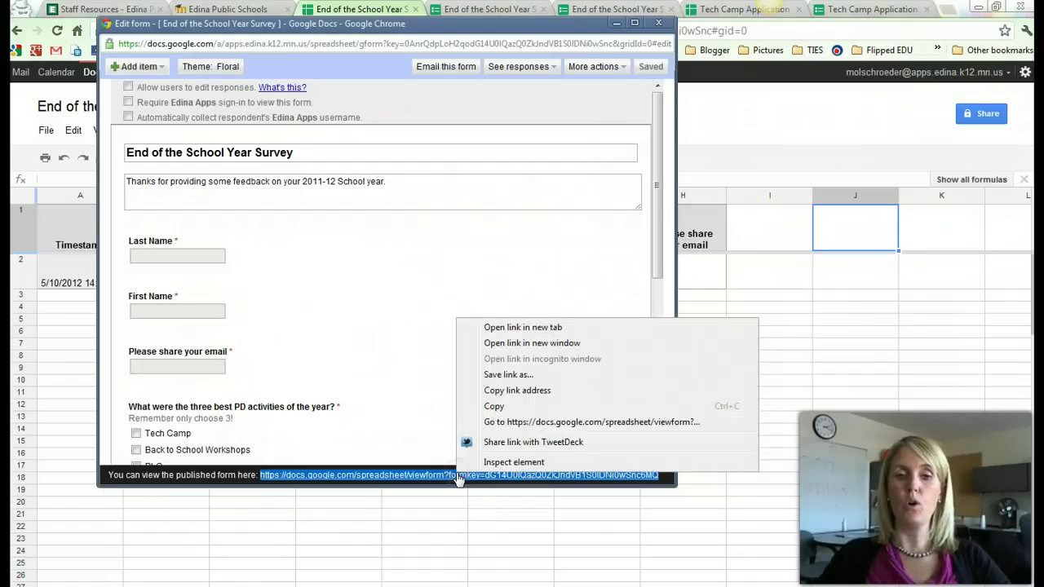
left_click(507, 406)
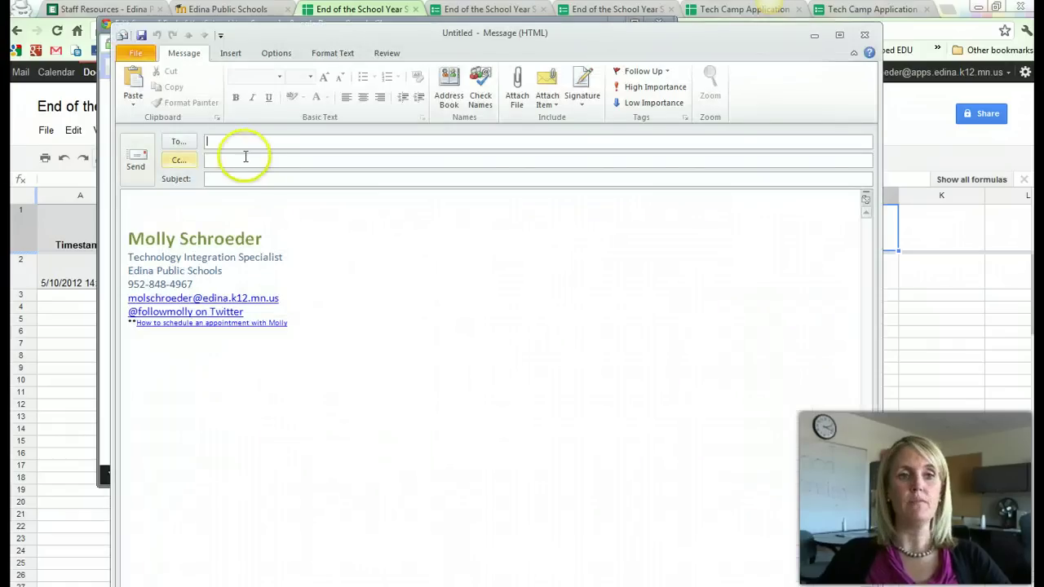
Address the message to Elementary Teachers, Media & Principals with subject 'End of the Year Form'.
left_click(253, 159)
type("ele")
key("Return")
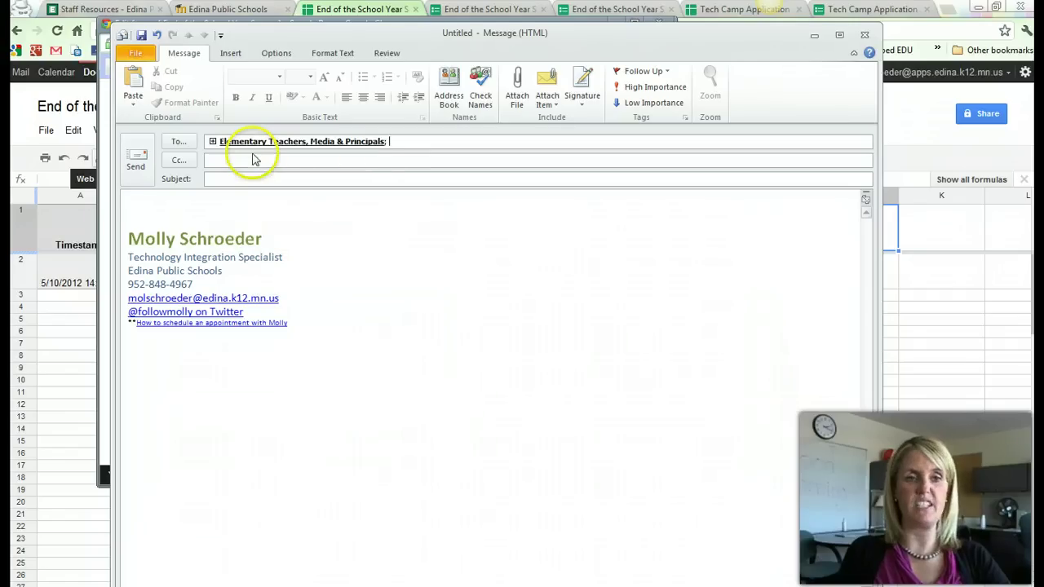
left_click(253, 180)
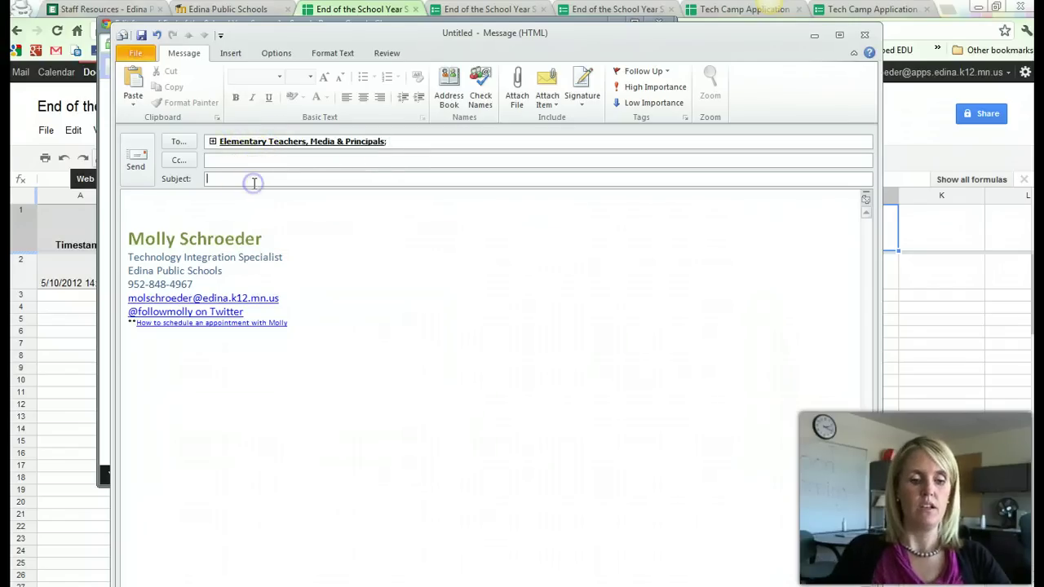
type("End of the")
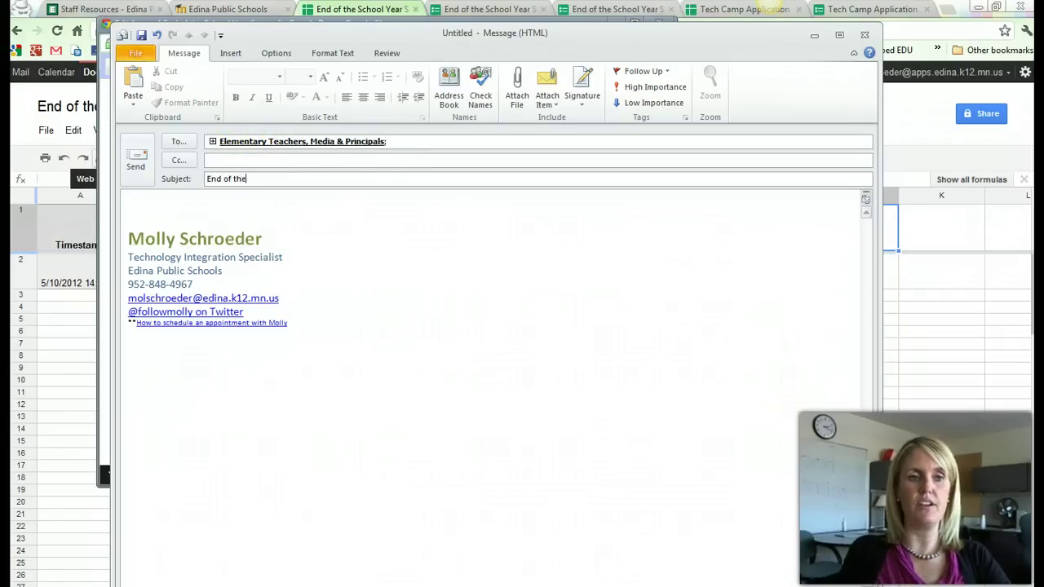
type(" Year Form")
key("Tab")
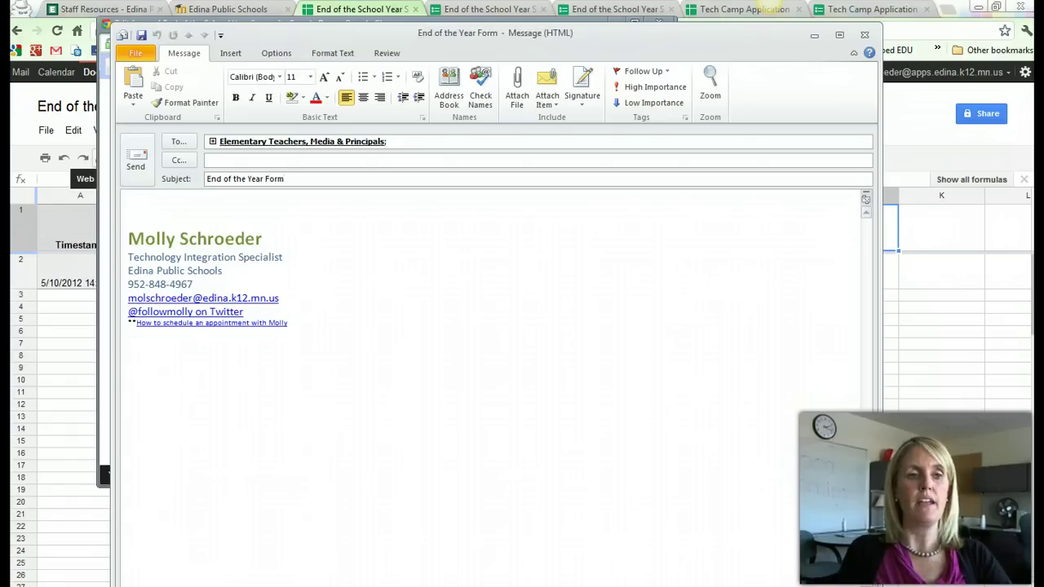
Write 'Please take 2 minutes to fill out this form:', paste the survey link as text, and close the draft.
type("Please")
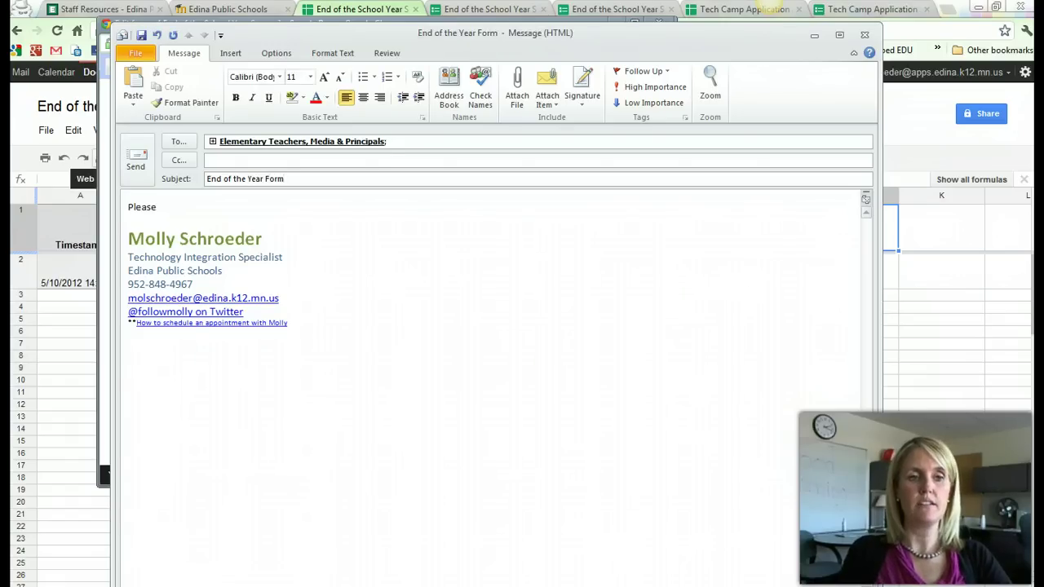
type(" take")
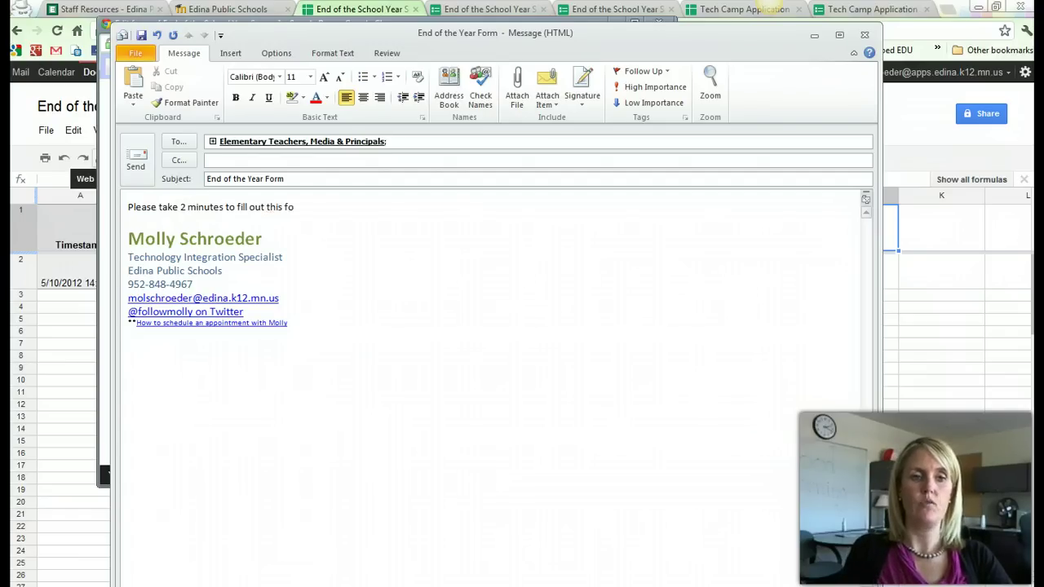
type("2 minutes to fill out this form:")
key("Return")
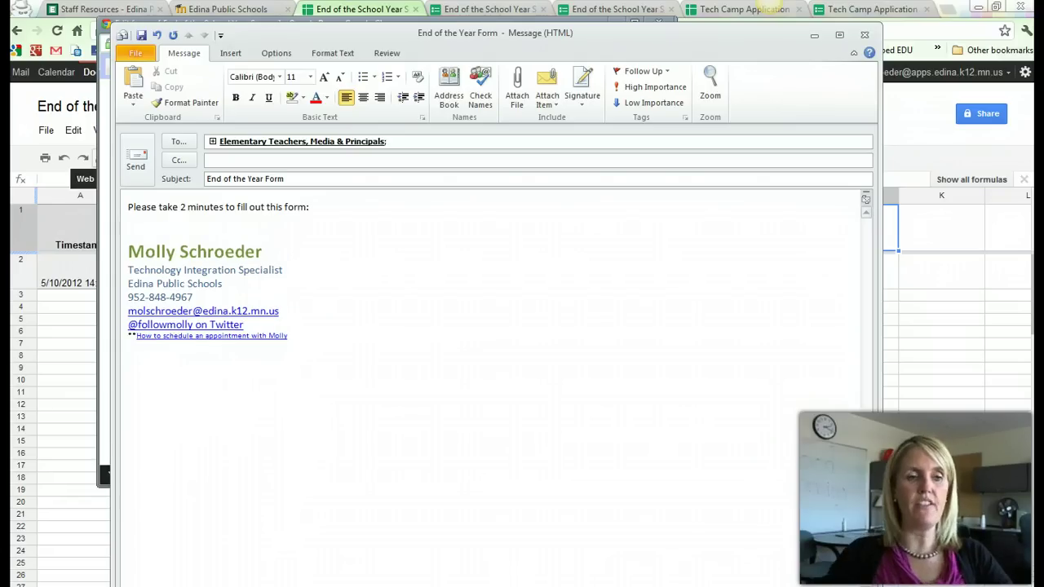
right_click(186, 219)
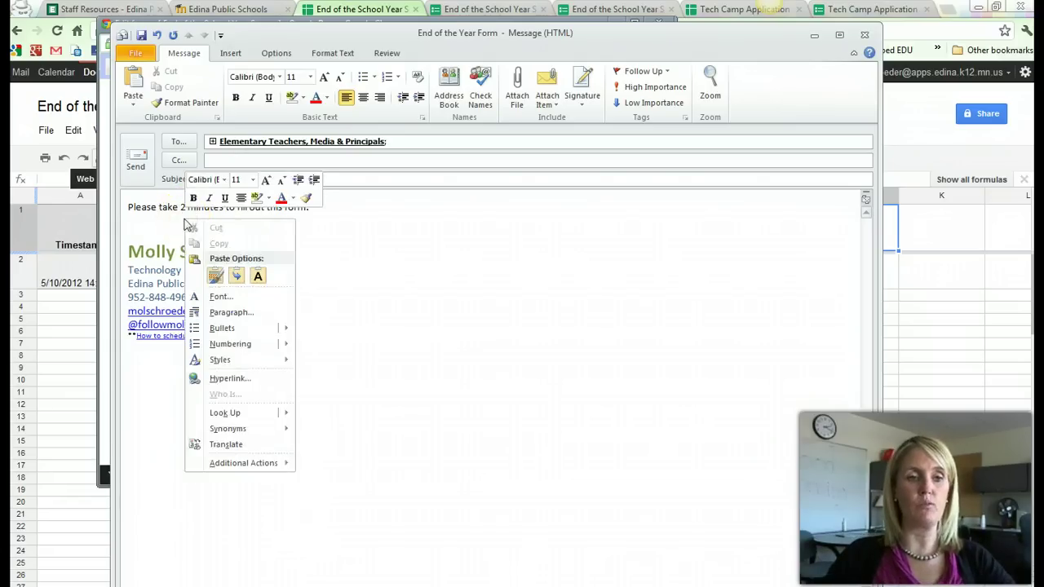
left_click(257, 277)
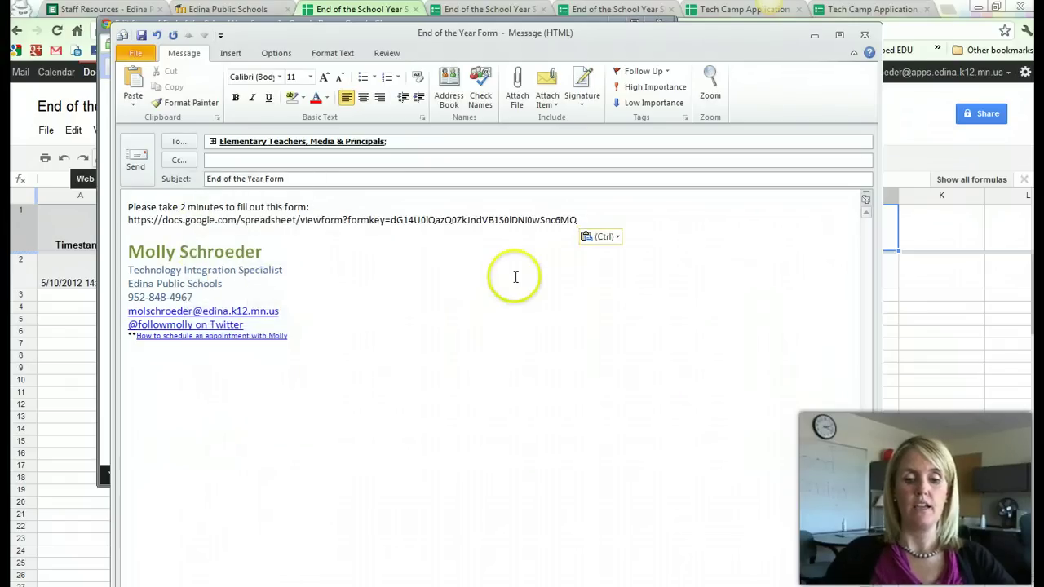
key("Return")
key("Return")
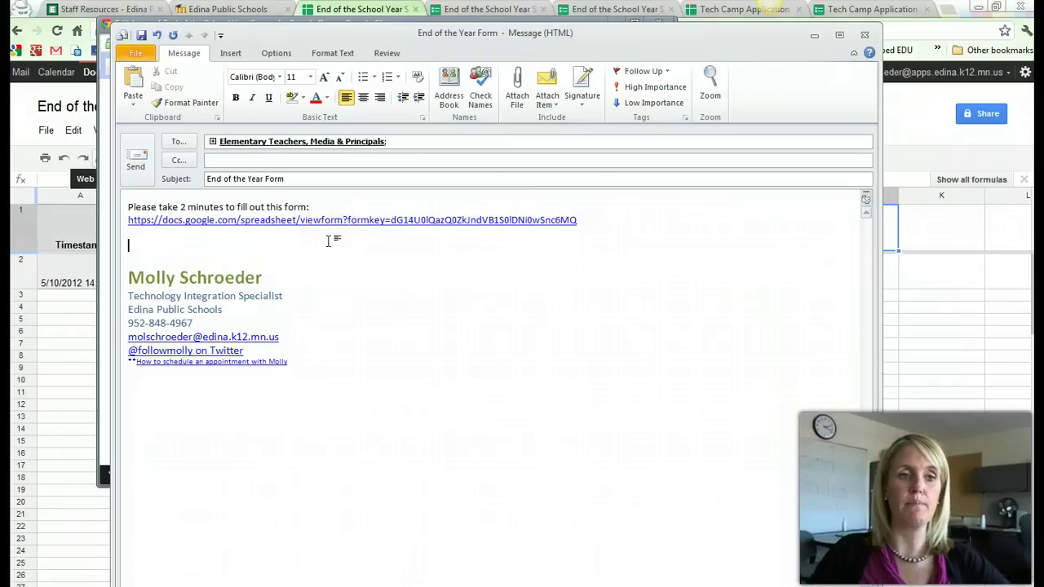
left_click(137, 161)
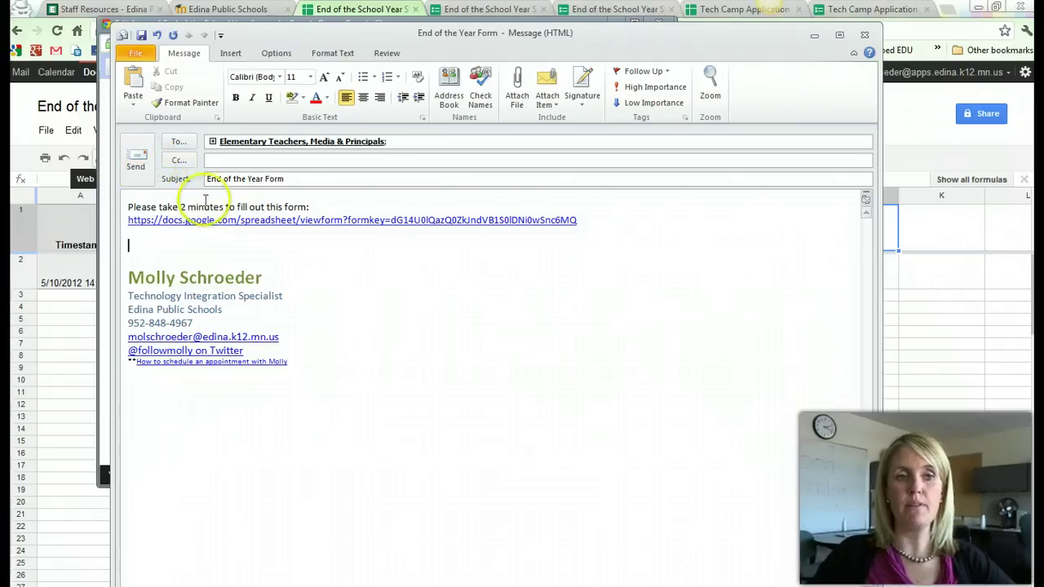
left_click(865, 37)
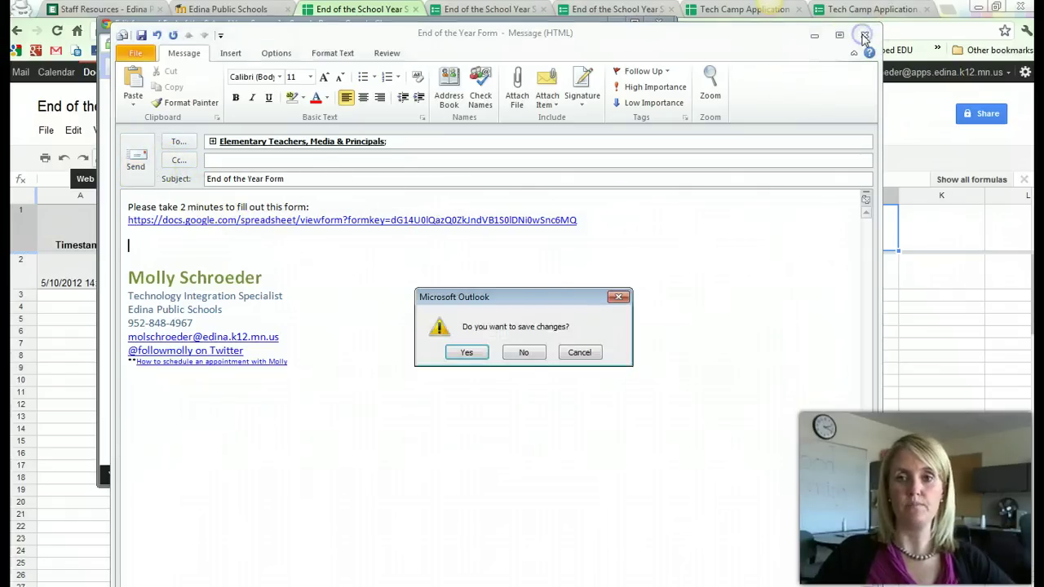
Discard the Outlook draft without saving, move the editor aside, and return to the live survey tab.
left_click(530, 354)
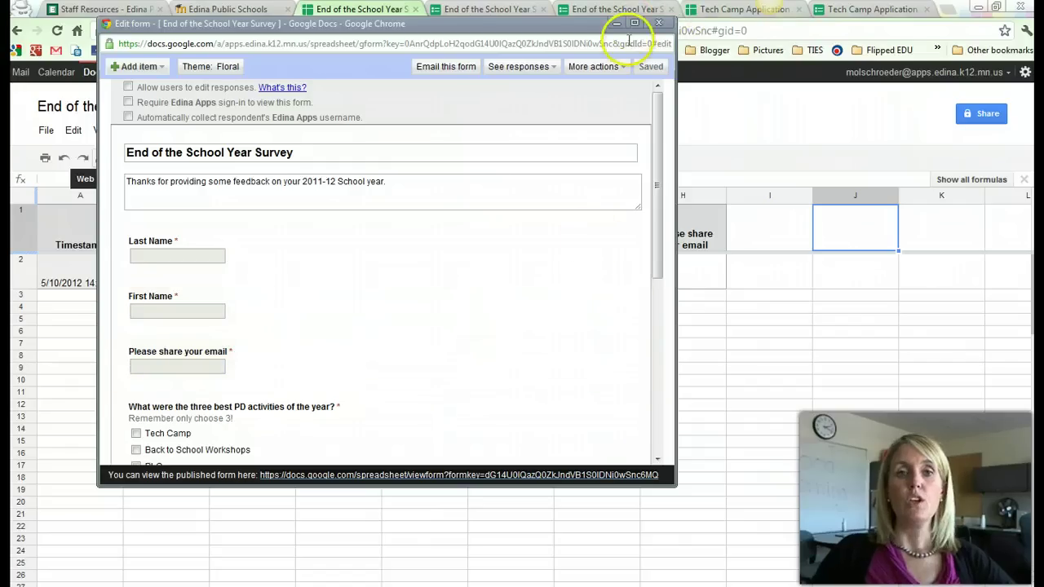
left_click_drag(574, 24, 645, 32)
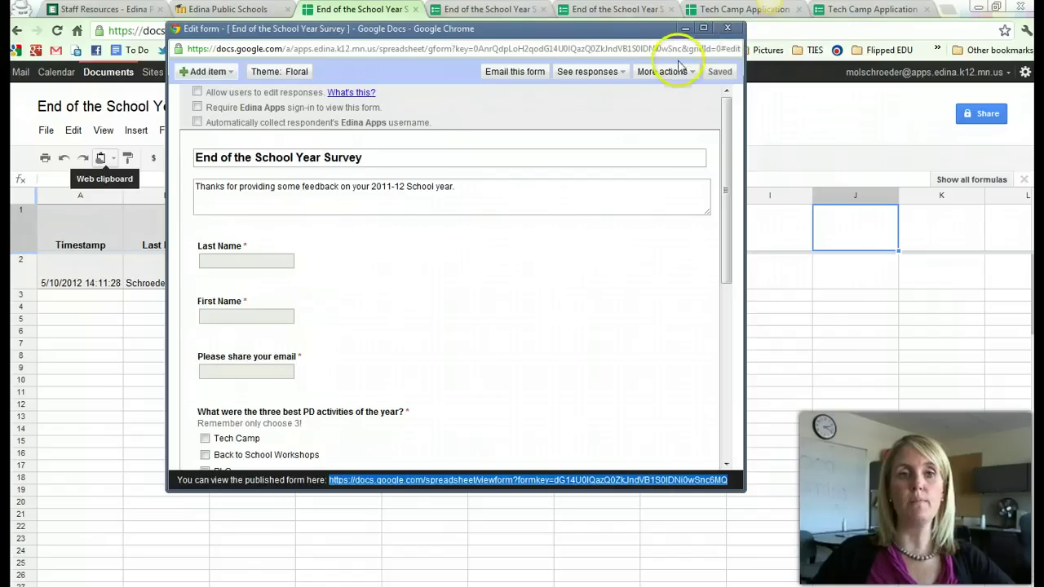
left_click(137, 357)
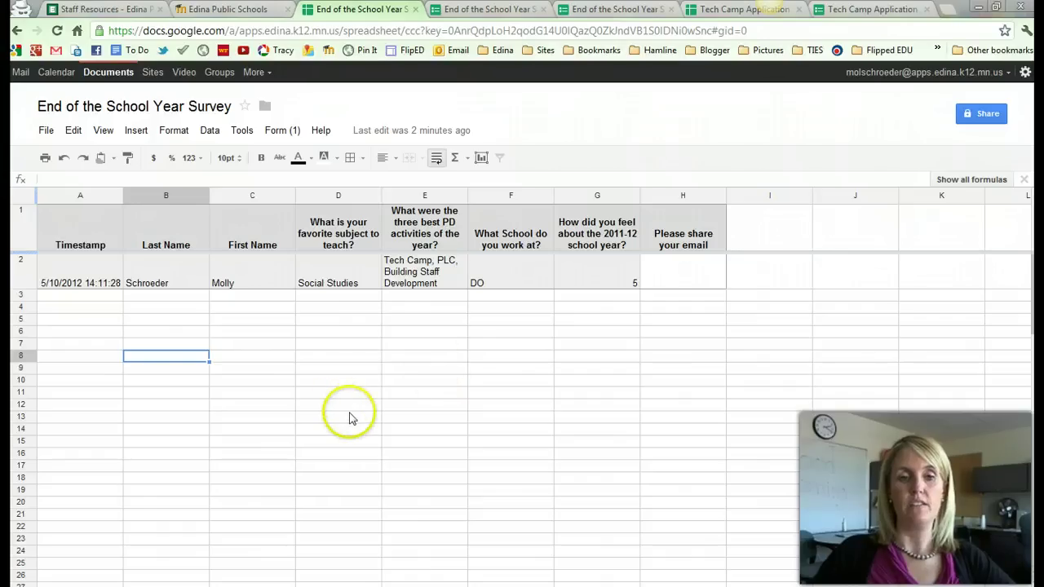
left_click(492, 10)
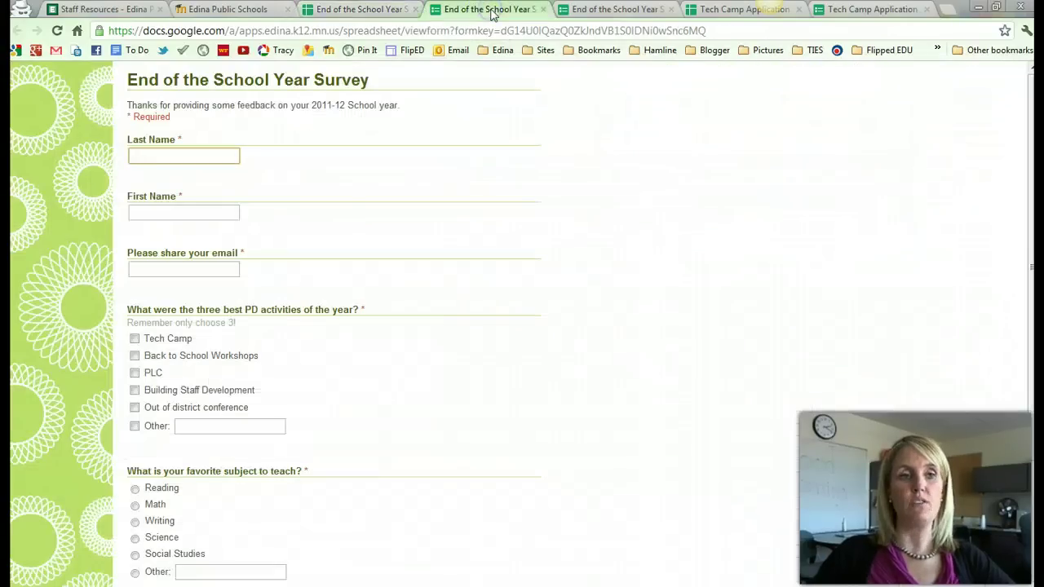